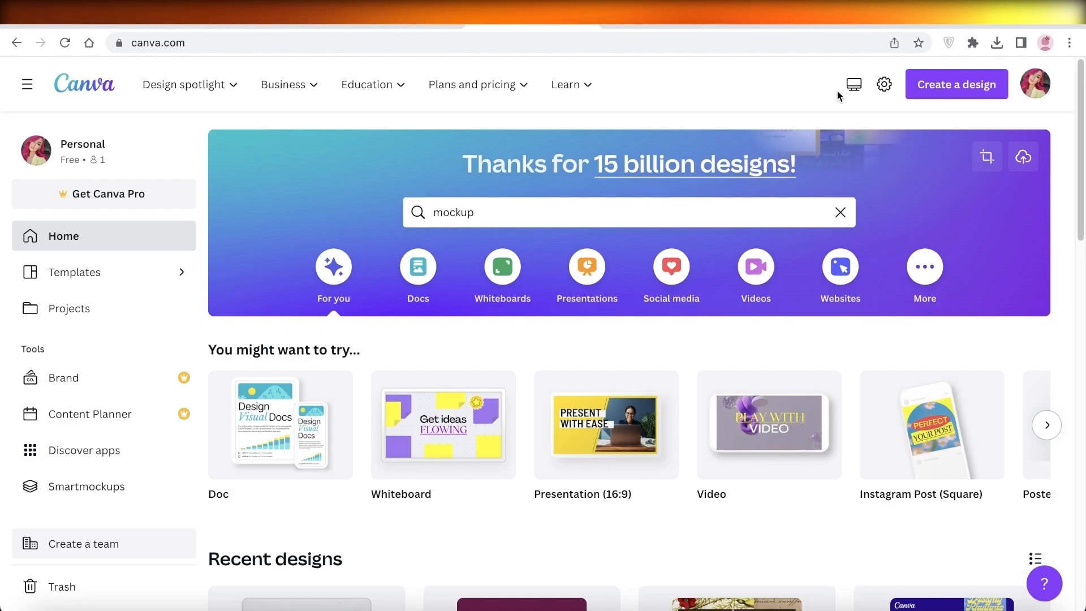
Clear the "mockup" search text on the home page
{"action": "left_click", "coordinate": [841, 212]}
{"action": "left_click", "coordinate": [888, 207]}
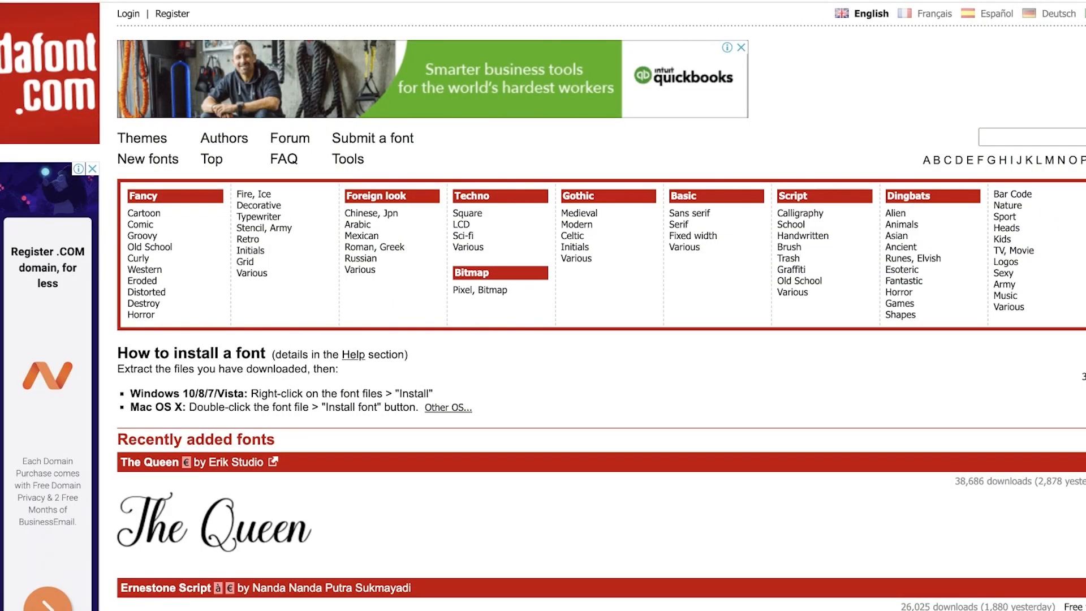
{"action": "scroll", "coordinate": [543, 306], "scroll_direction": "down", "scroll_amount": 1}
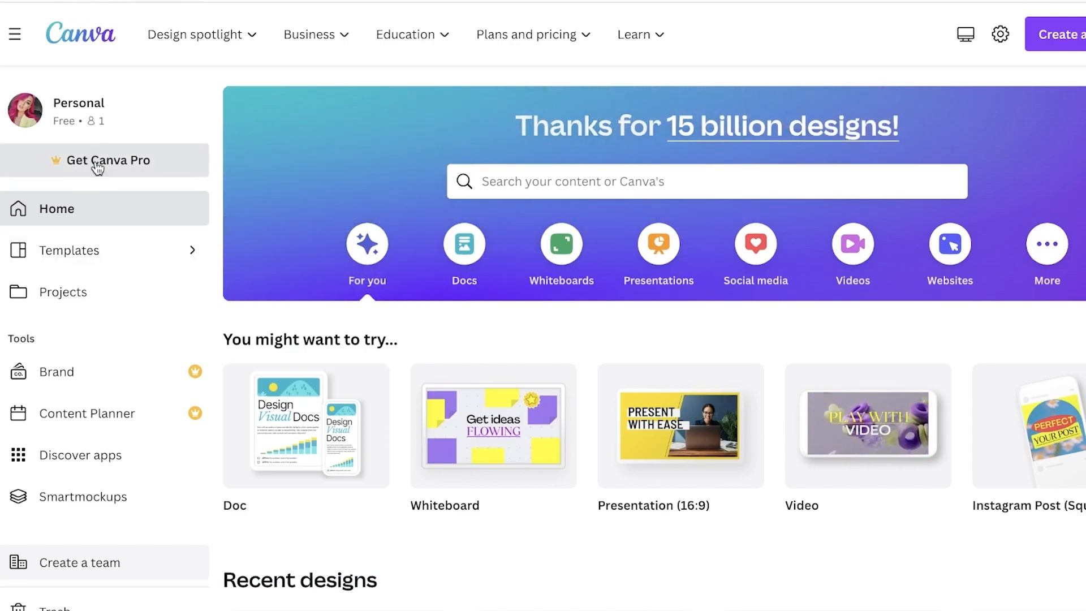
{"action": "scroll", "coordinate": [618, 182], "scroll_direction": "down", "scroll_amount": 1}
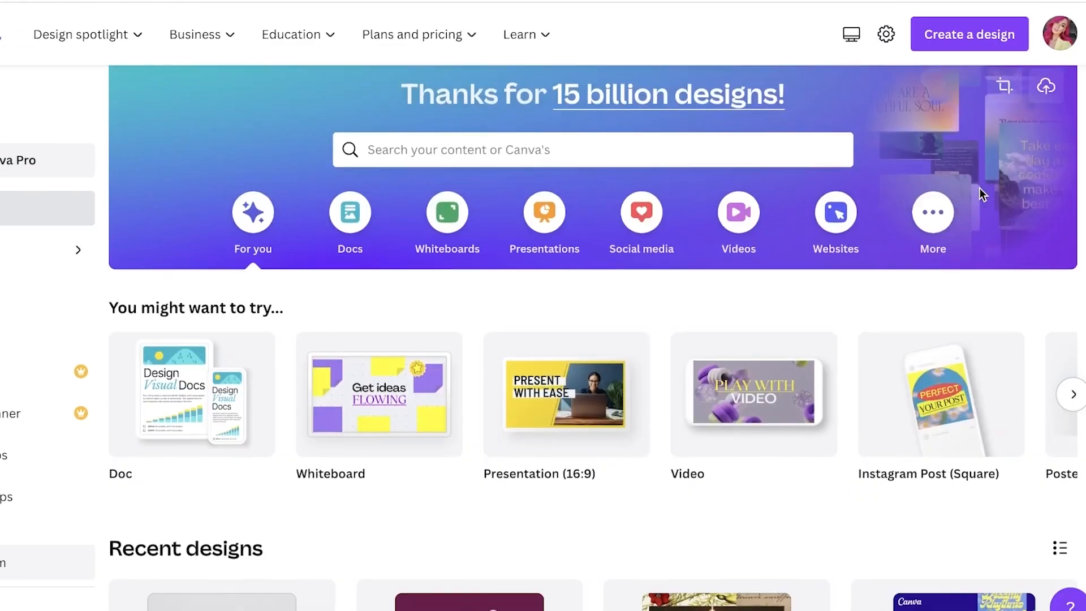
{"action": "scroll", "coordinate": [981, 194], "scroll_direction": "up", "scroll_amount": 1}
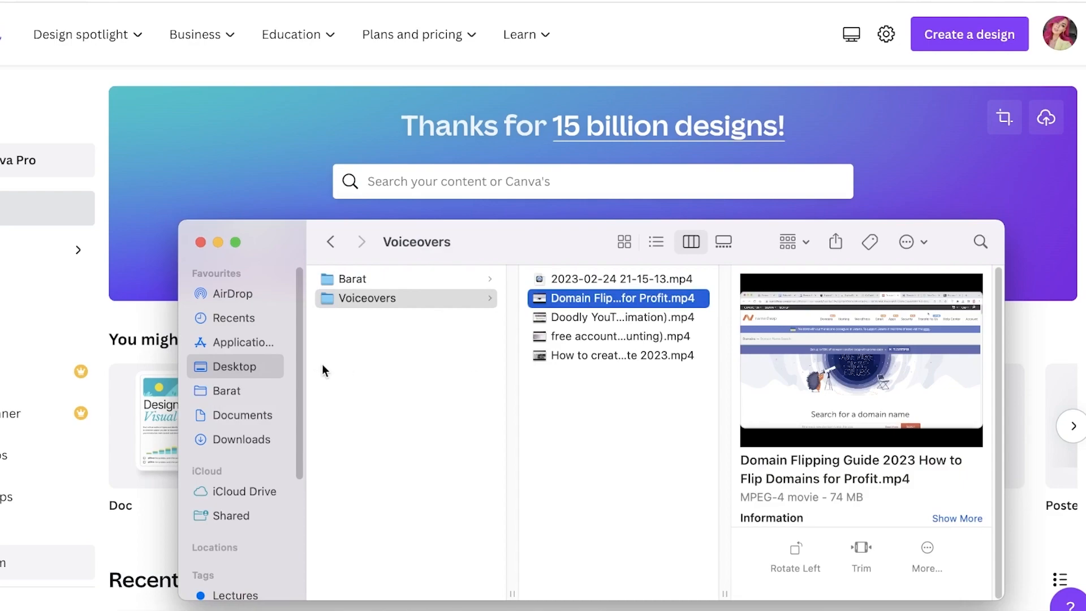
Preview the You are loved.png artwork from the Downloads folder, closing the preview and the file window when done
{"action": "left_click", "coordinate": [250, 419]}
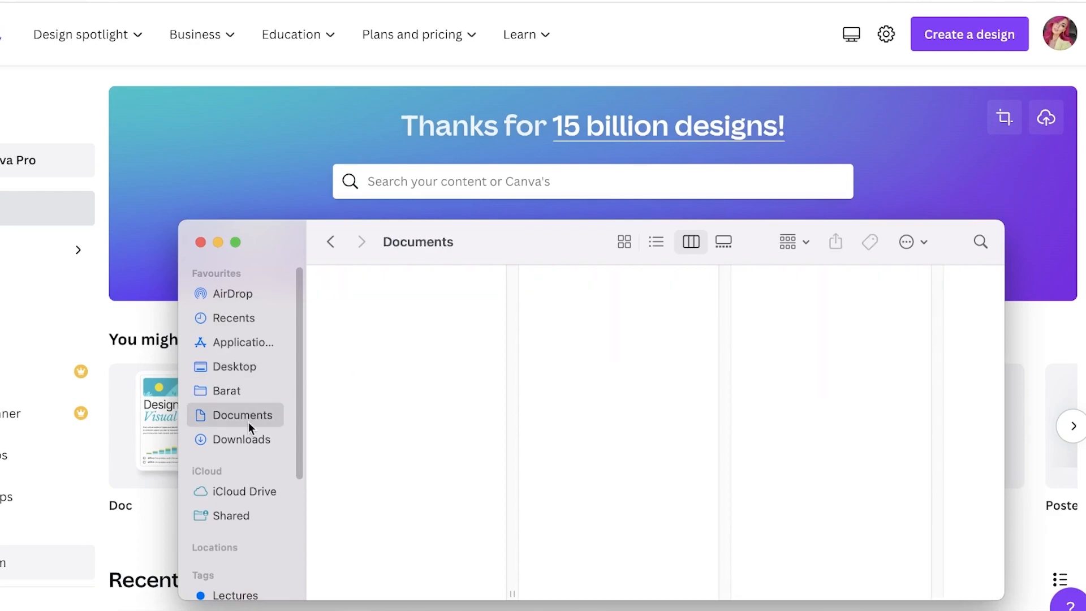
{"action": "left_click", "coordinate": [255, 438]}
{"action": "left_click", "coordinate": [376, 298]}
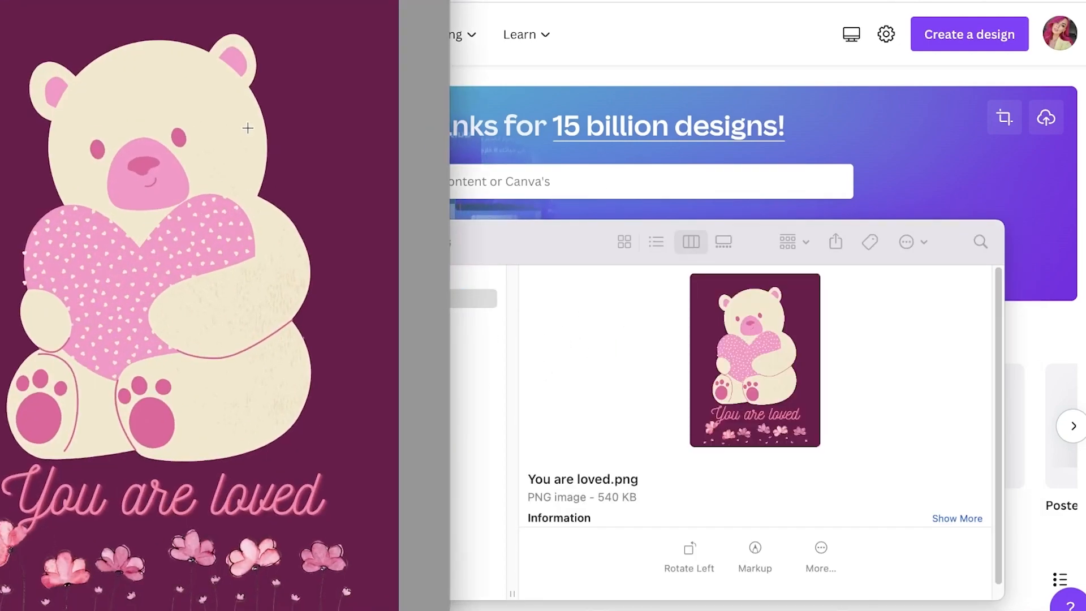
{"action": "left_click_drag", "start_coordinate": [247, 0], "coordinate": [554, 88]}
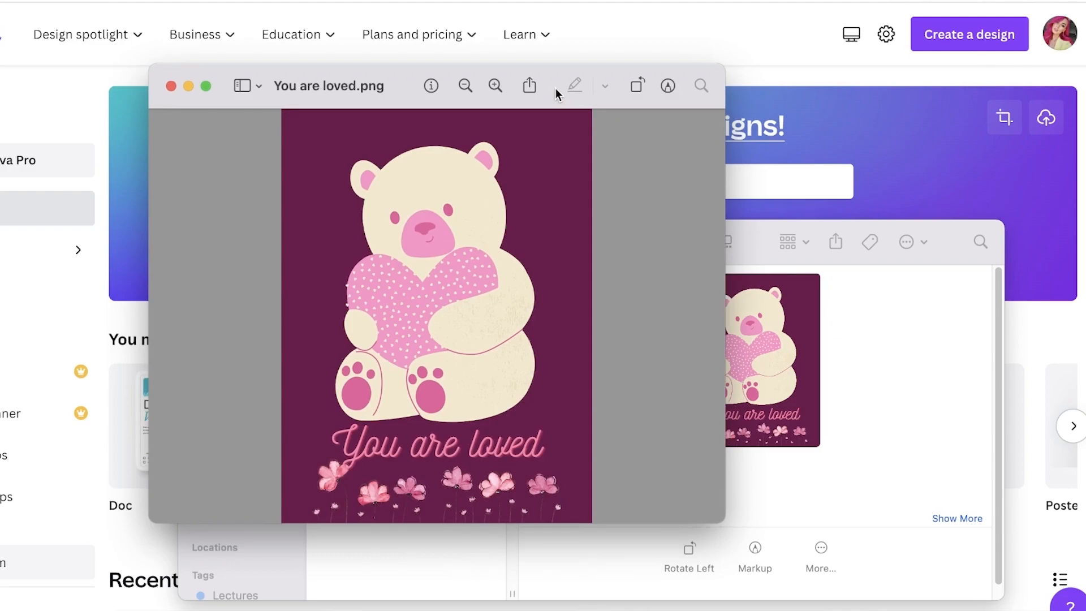
{"action": "left_click", "coordinate": [170, 88]}
{"action": "left_click", "coordinate": [206, 243]}
{"action": "scroll", "coordinate": [839, 175], "scroll_direction": "down", "scroll_amount": 1}
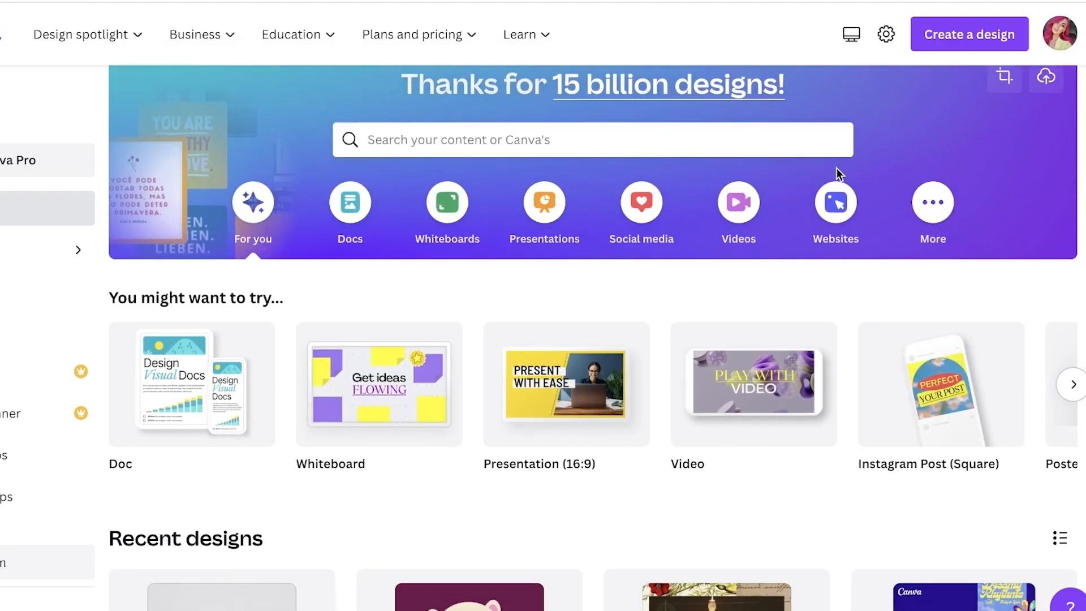
{"action": "scroll", "coordinate": [754, 175], "scroll_direction": "up", "scroll_amount": 1}
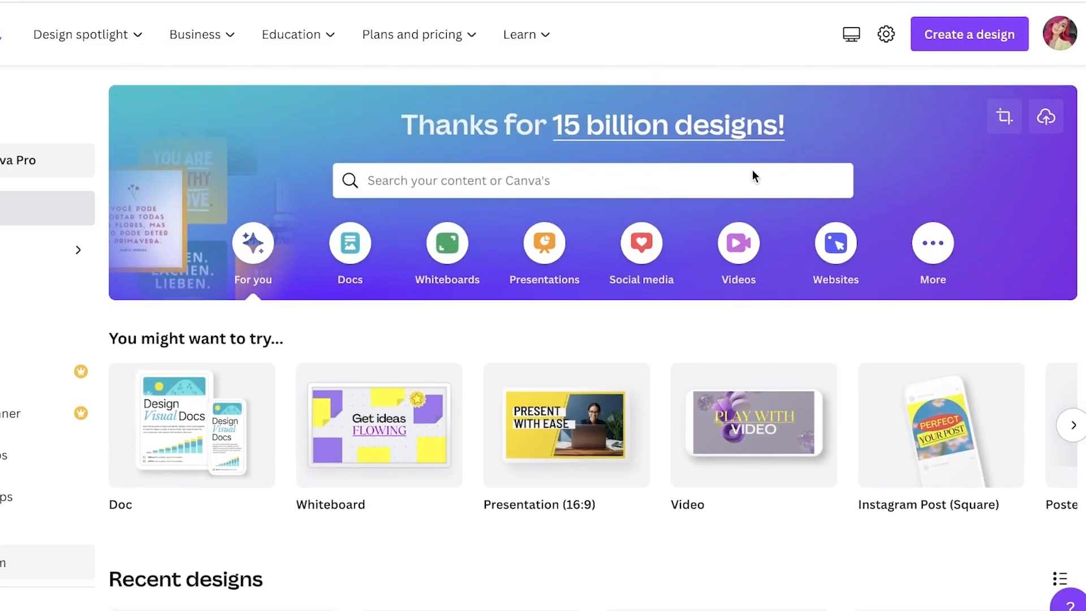
{"action": "left_click", "coordinate": [1004, 118]}
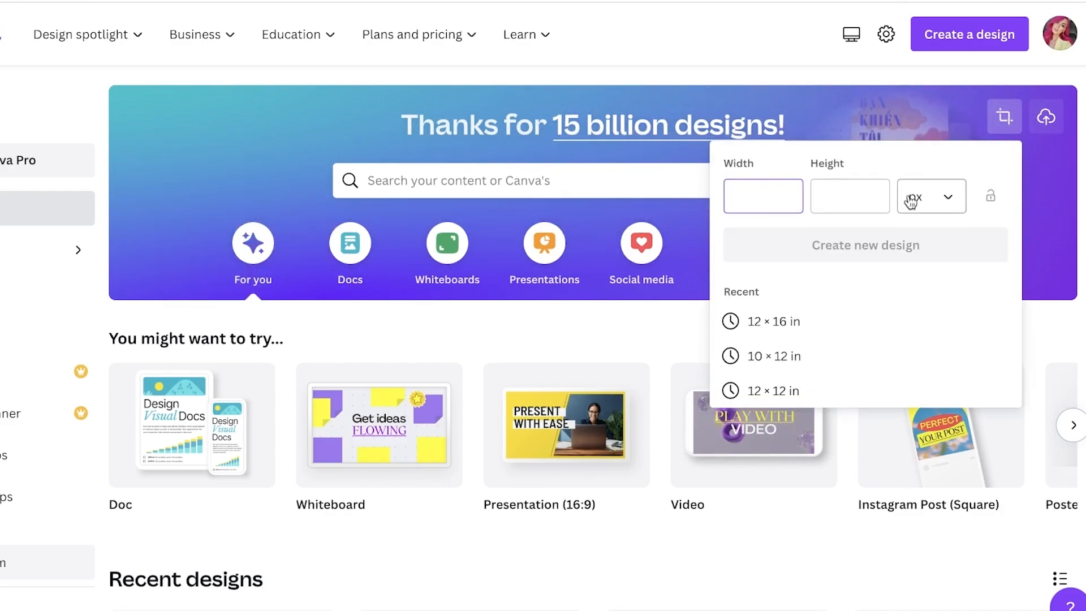
{"action": "left_click", "coordinate": [932, 196]}
{"action": "left_click", "coordinate": [916, 280]}
{"action": "left_click", "coordinate": [759, 195]}
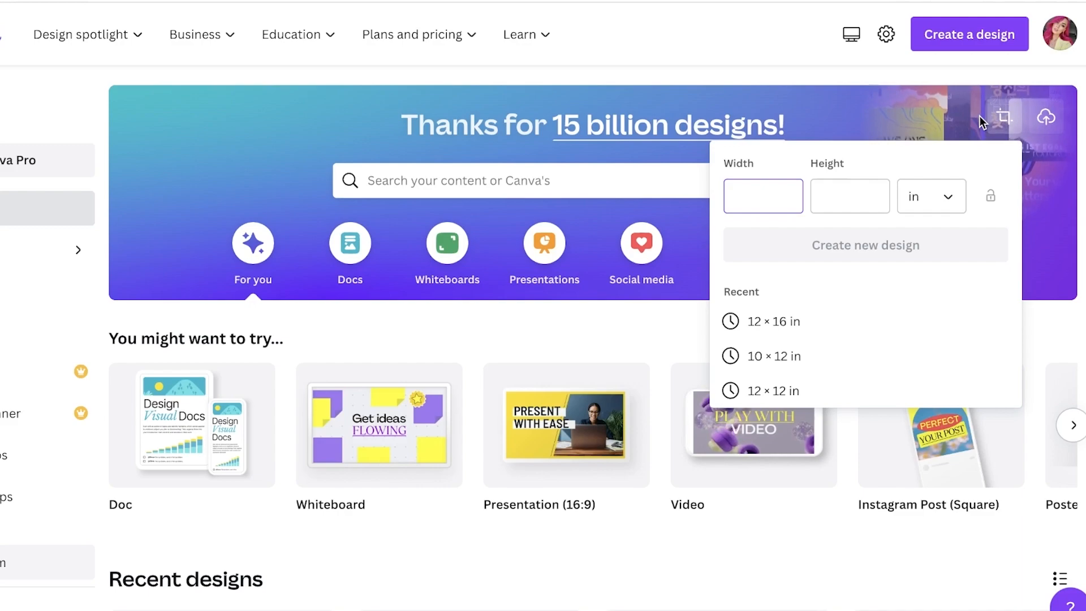
{"action": "left_click", "coordinate": [694, 249]}
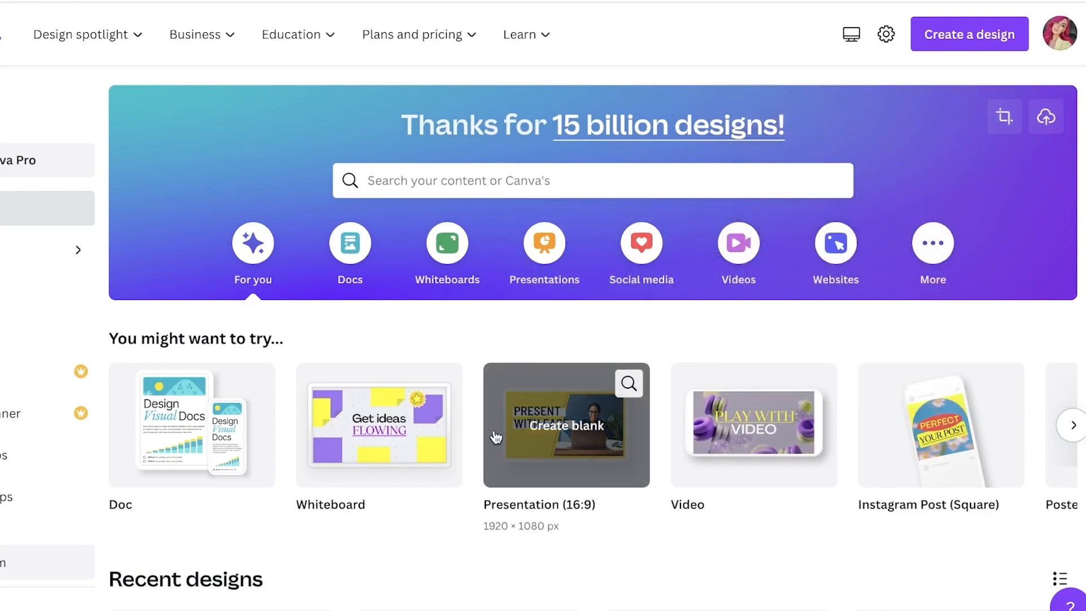
Create a blank Instagram Post (Square) design
{"action": "scroll", "coordinate": [531, 425], "scroll_direction": "down", "scroll_amount": 1}
{"action": "scroll", "coordinate": [943, 371], "scroll_direction": "up", "scroll_amount": 1}
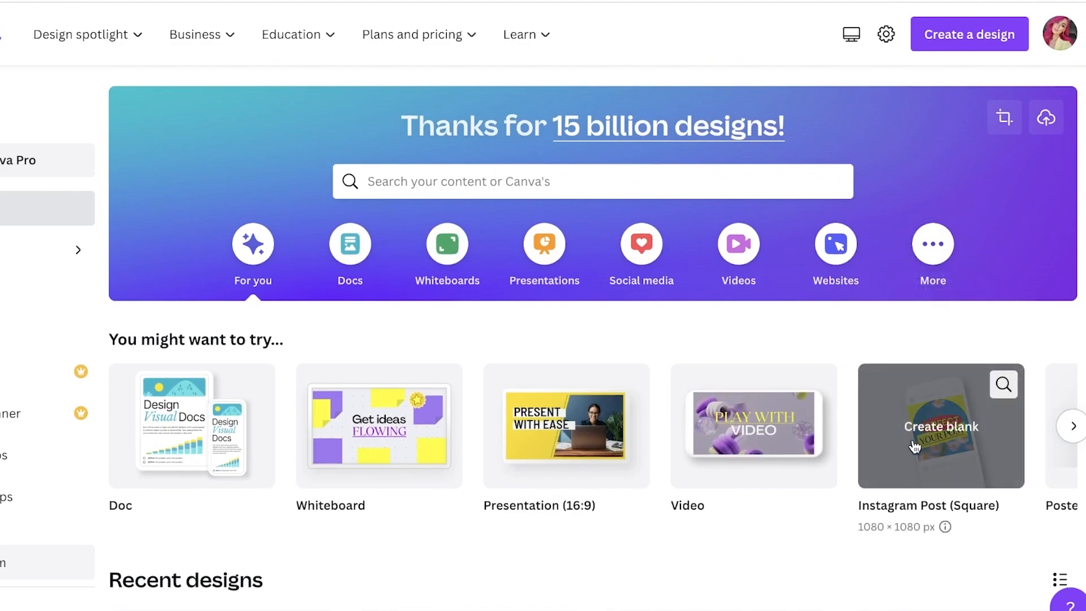
{"action": "left_click", "coordinate": [914, 441]}
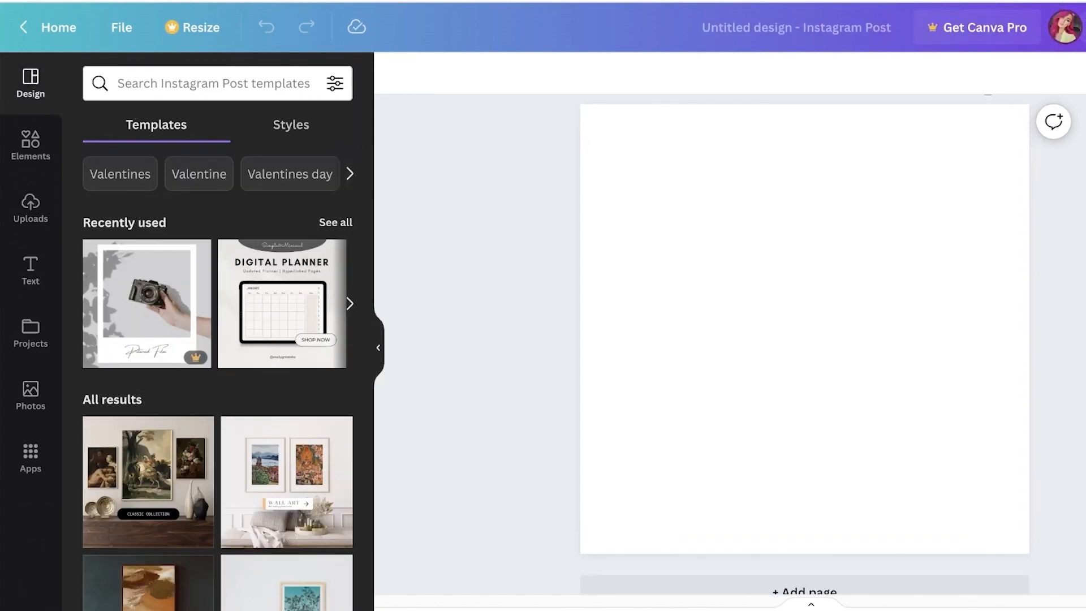
Search the elements library for "mockup" and show all the photo results
{"action": "left_click", "coordinate": [30, 146]}
{"action": "left_click", "coordinate": [32, 91]}
{"action": "left_click", "coordinate": [12, 150]}
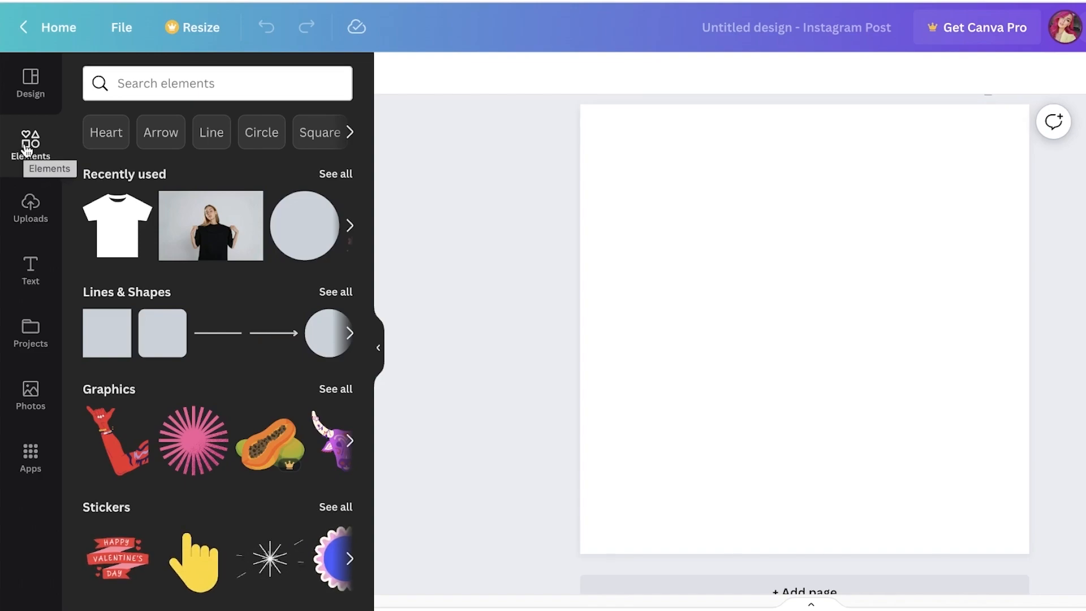
{"action": "left_click", "coordinate": [201, 83]}
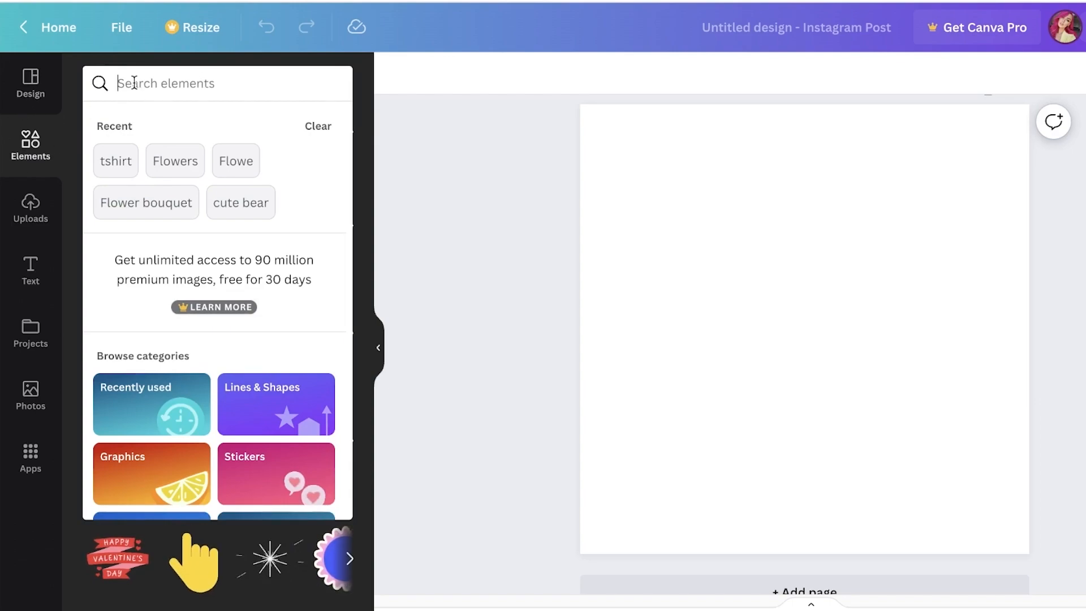
{"action": "type", "text": "mockup"}
{"action": "key", "text": "Return"}
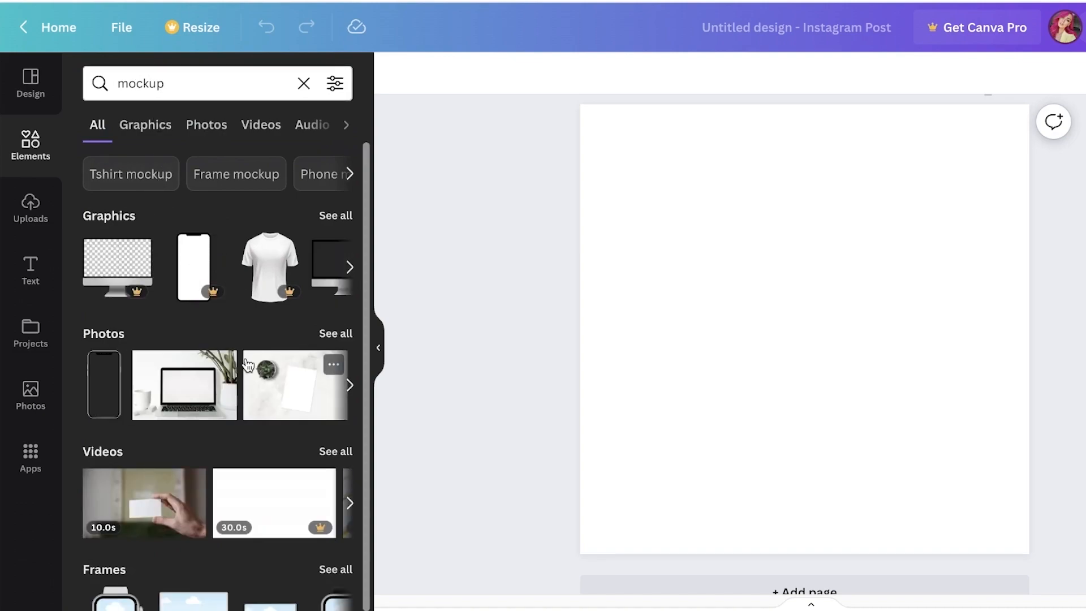
{"action": "left_click", "coordinate": [323, 338]}
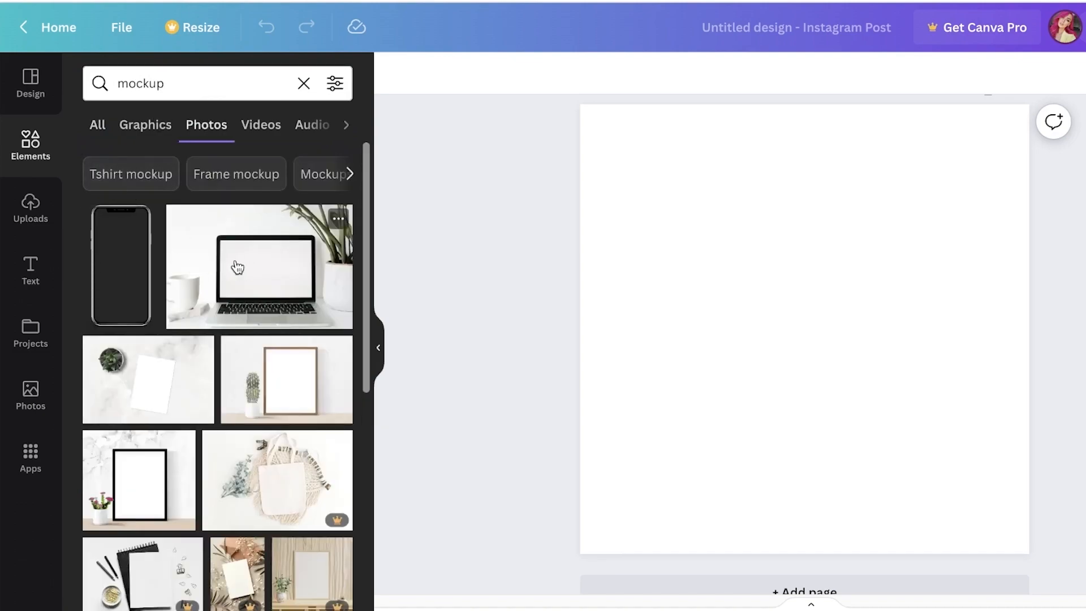
Add the mockup photo of a blank wooden frame beside a potted cactus to the page
{"action": "scroll", "coordinate": [148, 269], "scroll_direction": "down", "scroll_amount": 1}
{"action": "scroll", "coordinate": [286, 303], "scroll_direction": "down", "scroll_amount": 7}
{"action": "scroll", "coordinate": [298, 310], "scroll_direction": "up", "scroll_amount": 5}
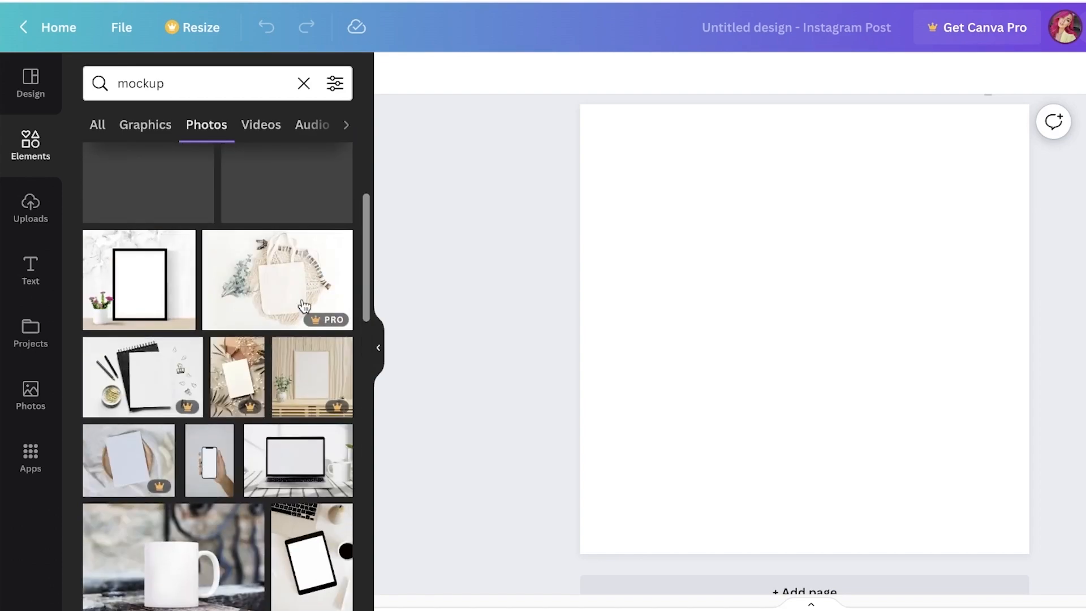
{"action": "scroll", "coordinate": [351, 260], "scroll_direction": "up", "scroll_amount": 1}
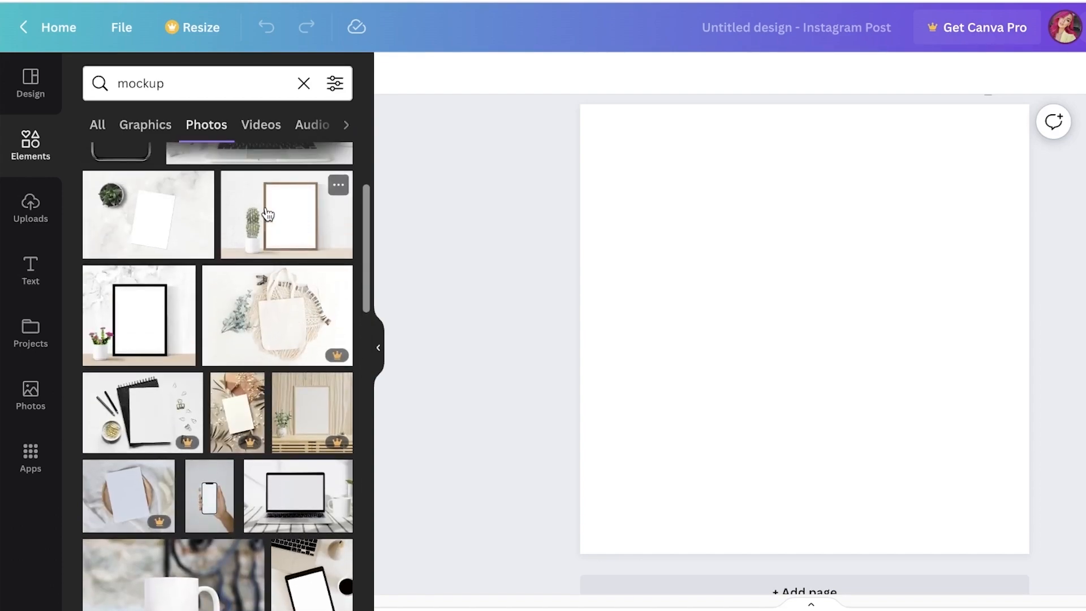
{"action": "left_click", "coordinate": [272, 220]}
Enlarge and reposition the frame mockup photo until it covers the whole square page, with frame and cactus in view, and deselect it
{"action": "left_click_drag", "start_coordinate": [672, 336], "coordinate": [625, 222]}
{"action": "left_click_drag", "start_coordinate": [938, 338], "coordinate": [1084, 472]}
{"action": "left_click_drag", "start_coordinate": [918, 393], "coordinate": [859, 433]}
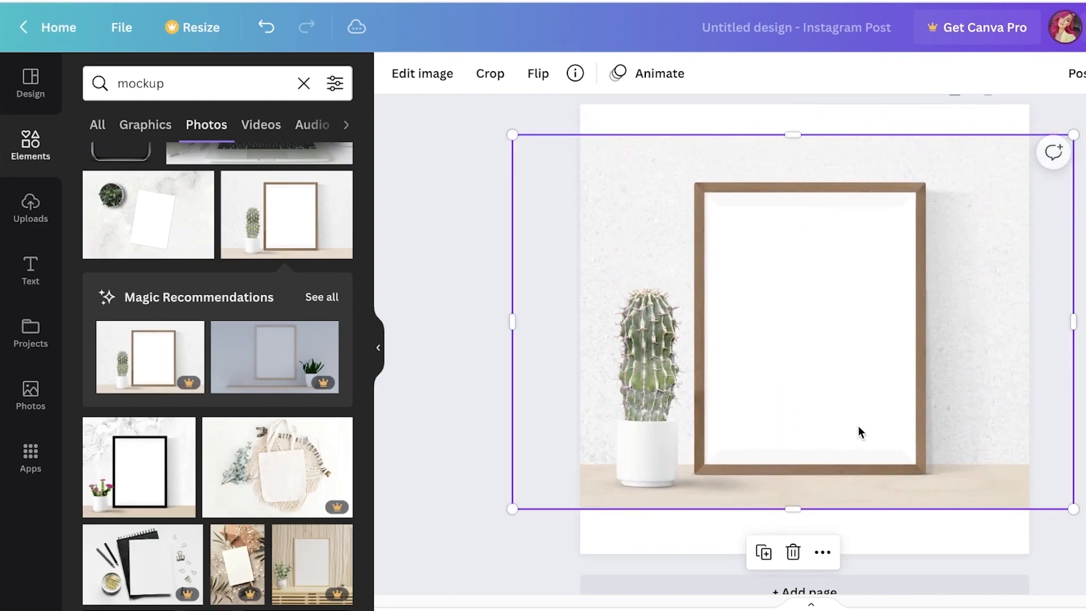
{"action": "left_click_drag", "start_coordinate": [849, 371], "coordinate": [839, 337]}
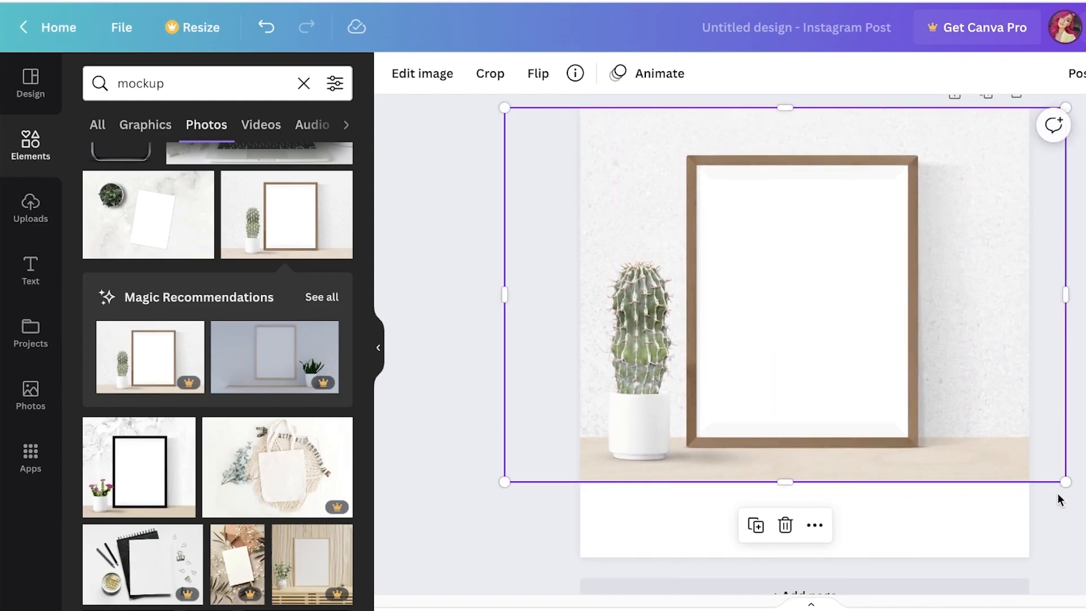
{"action": "left_click_drag", "start_coordinate": [1068, 482], "coordinate": [1083, 552]}
{"action": "left_click_drag", "start_coordinate": [837, 451], "coordinate": [826, 453]}
{"action": "left_click_drag", "start_coordinate": [491, 113], "coordinate": [474, 107]}
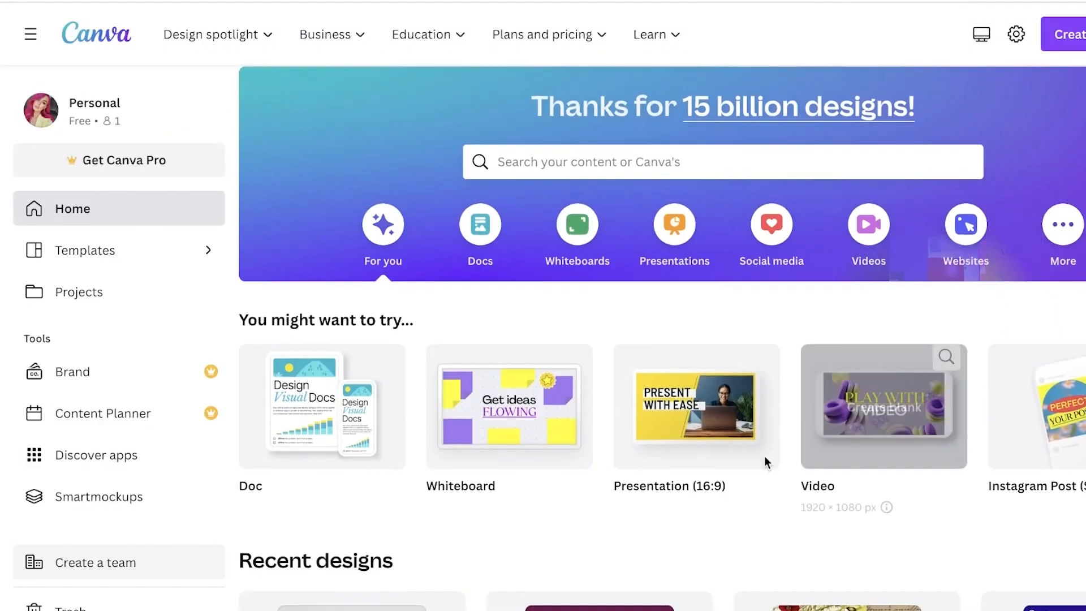
{"action": "left_click", "coordinate": [717, 406]}
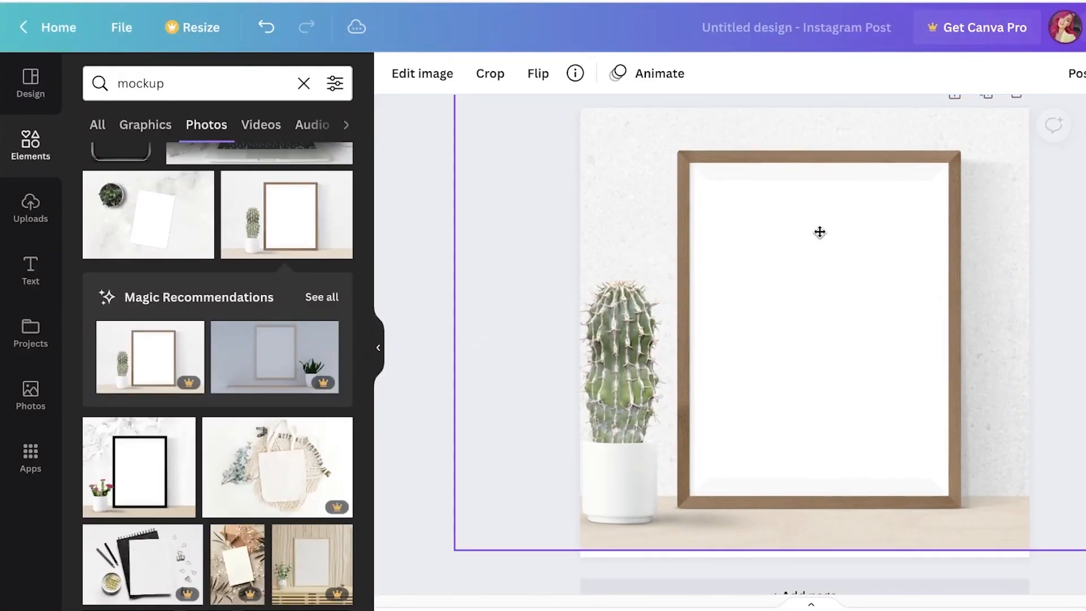
{"action": "left_click", "coordinate": [398, 257]}
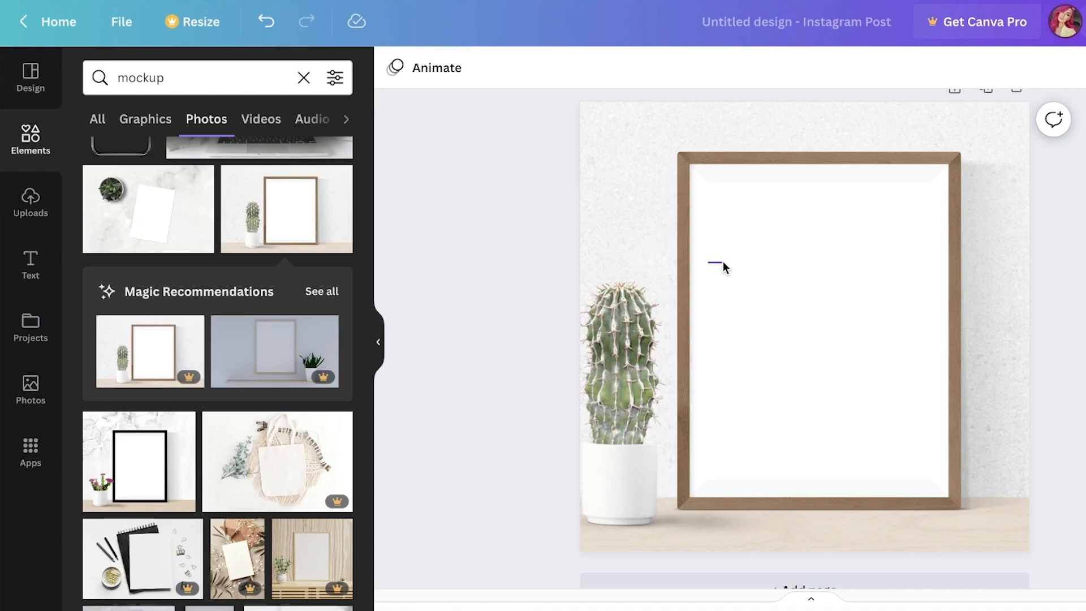
Show the uploaded images to find the "You are loved" bear artwork
{"action": "left_click", "coordinate": [14, 210]}
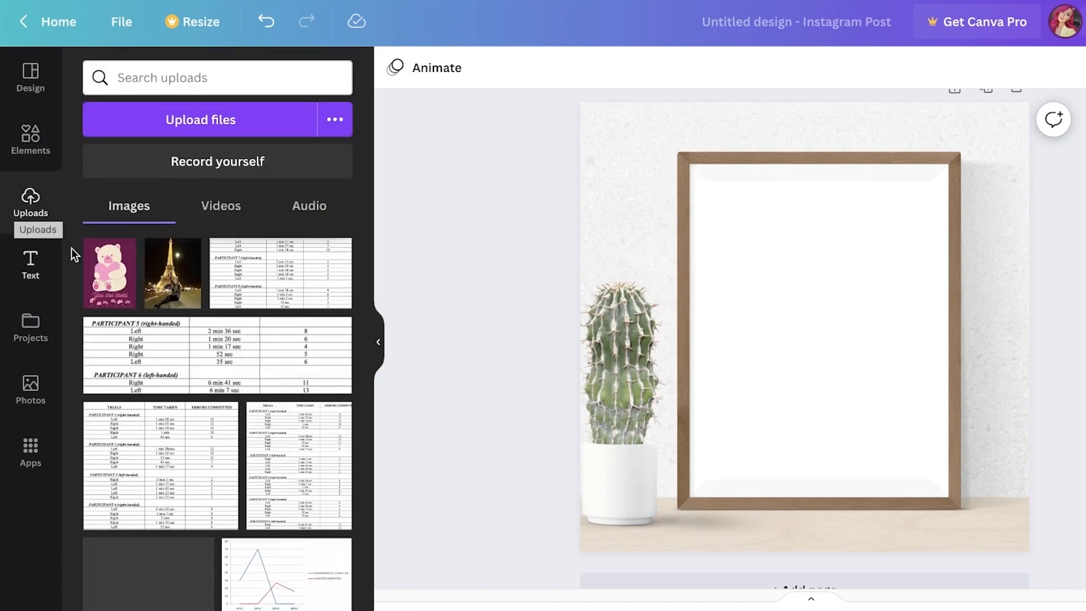
{"action": "left_click", "coordinate": [100, 255]}
{"action": "left_click", "coordinate": [108, 292]}
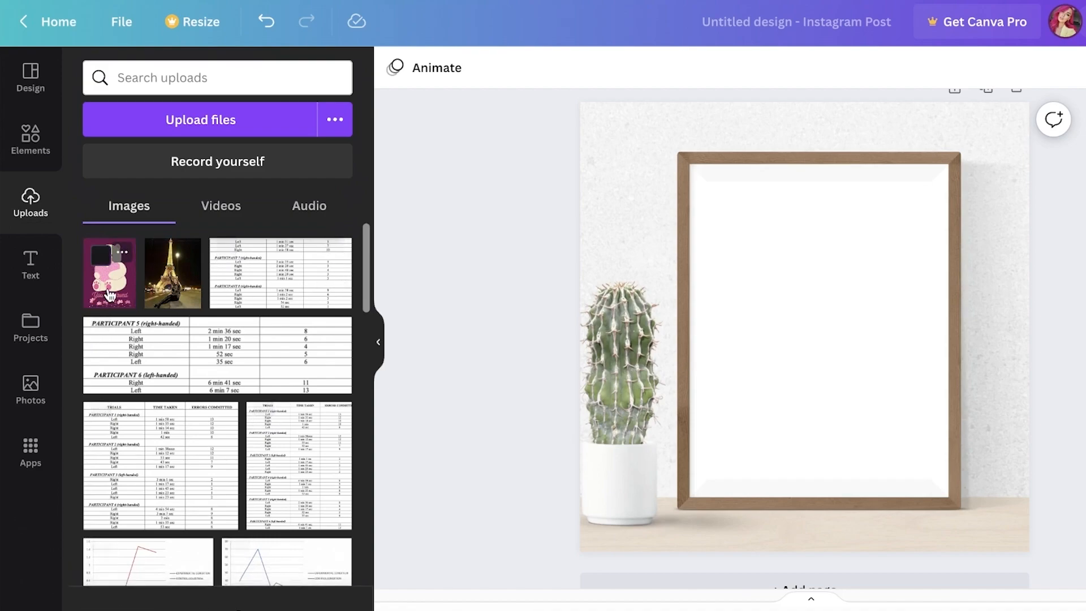
{"action": "left_click", "coordinate": [245, 122]}
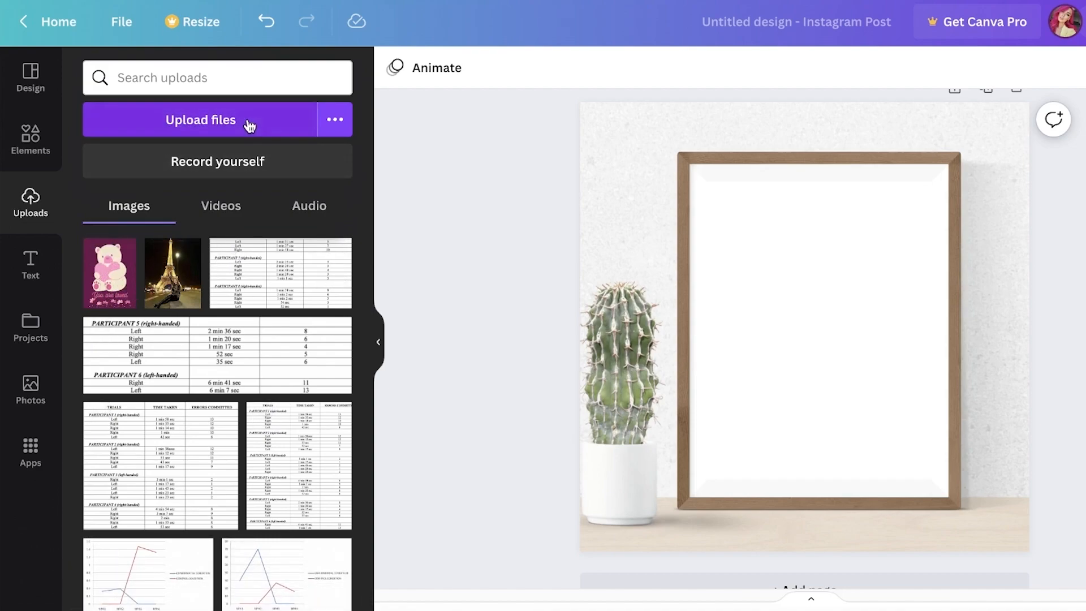
{"action": "left_click", "coordinate": [359, 230]}
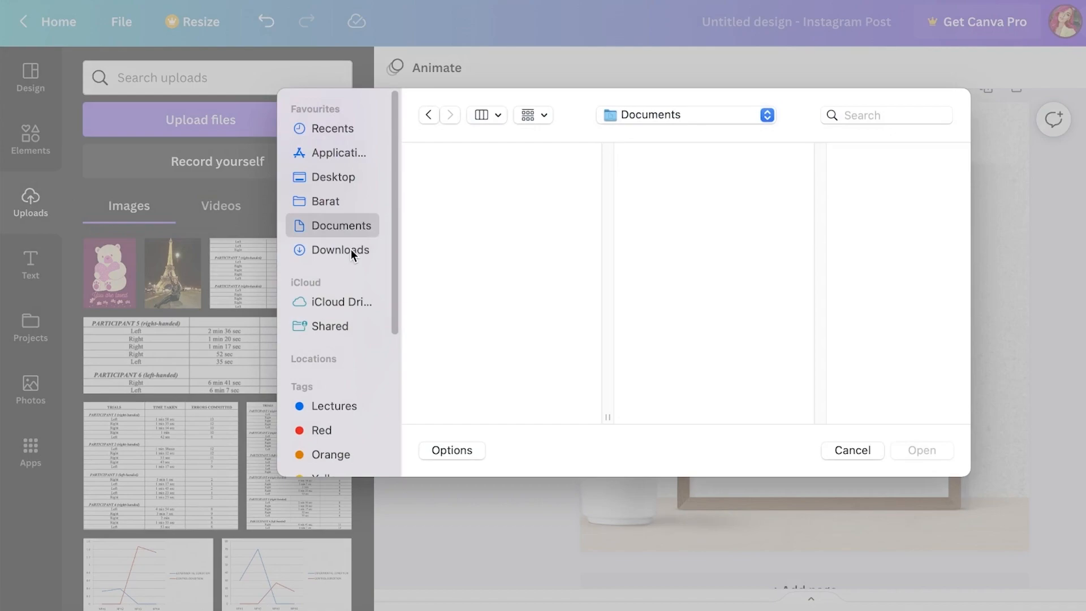
{"action": "left_click", "coordinate": [351, 255]}
{"action": "left_click", "coordinate": [856, 450]}
Place the uploaded "You are loved" bear artwork over the blank frame and align it with the frame's upper-left inner corner
{"action": "left_click", "coordinate": [116, 281]}
{"action": "left_click_drag", "start_coordinate": [116, 281], "coordinate": [839, 306]}
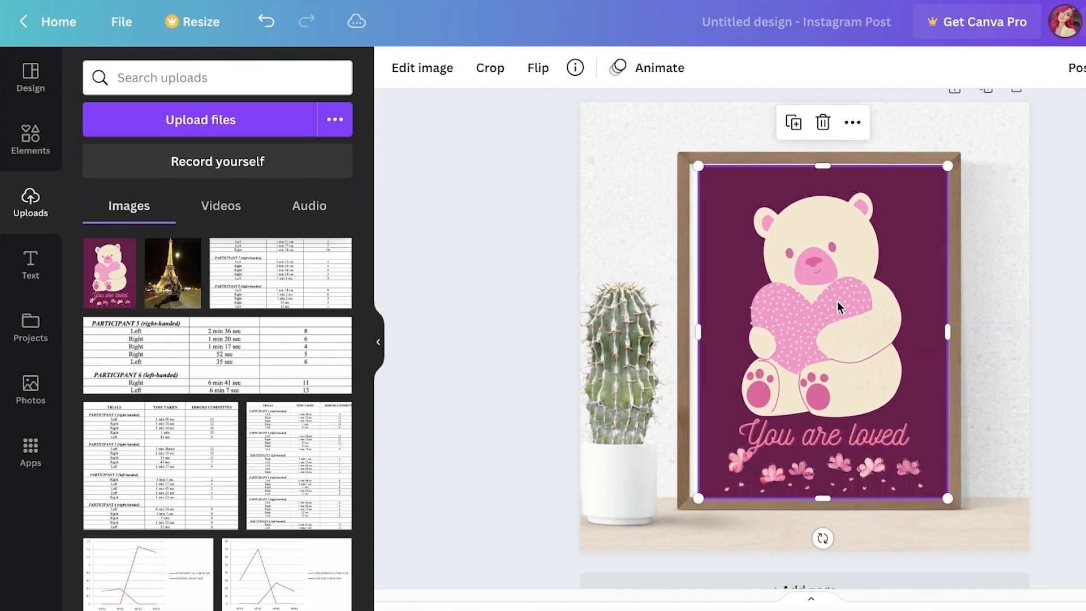
{"action": "left_click_drag", "start_coordinate": [691, 162], "coordinate": [684, 152]}
{"action": "left_click_drag", "start_coordinate": [756, 209], "coordinate": [753, 207]}
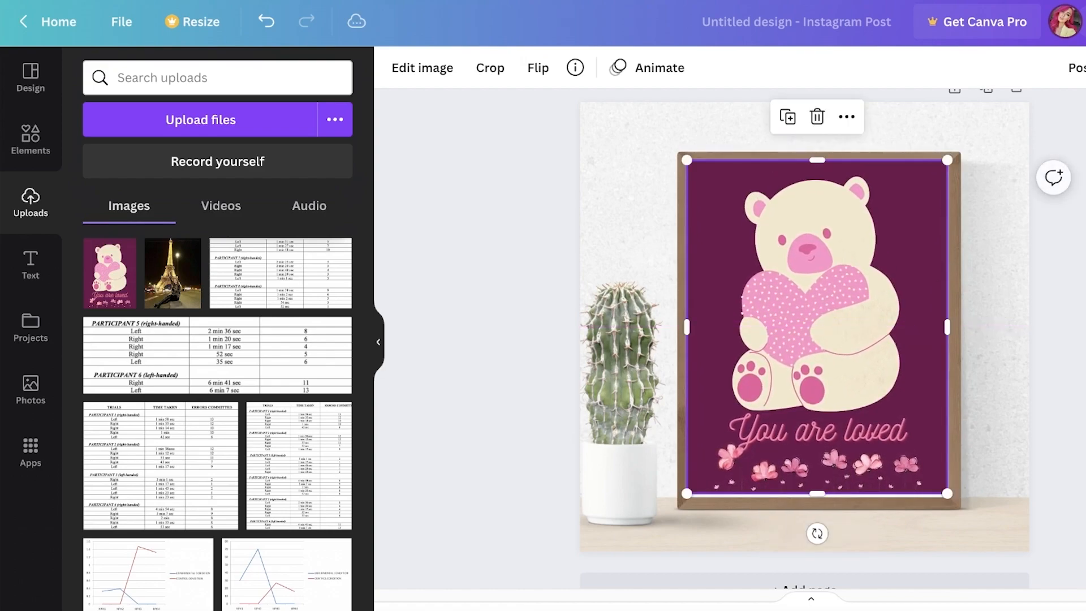
Enlarge the bear artwork from its lower-right corner to fill the wooden frame's inner area, and deselect it
{"action": "left_click", "coordinate": [980, 452]}
{"action": "left_click", "coordinate": [939, 481]}
{"action": "left_click_drag", "start_coordinate": [950, 497], "coordinate": [962, 499]}
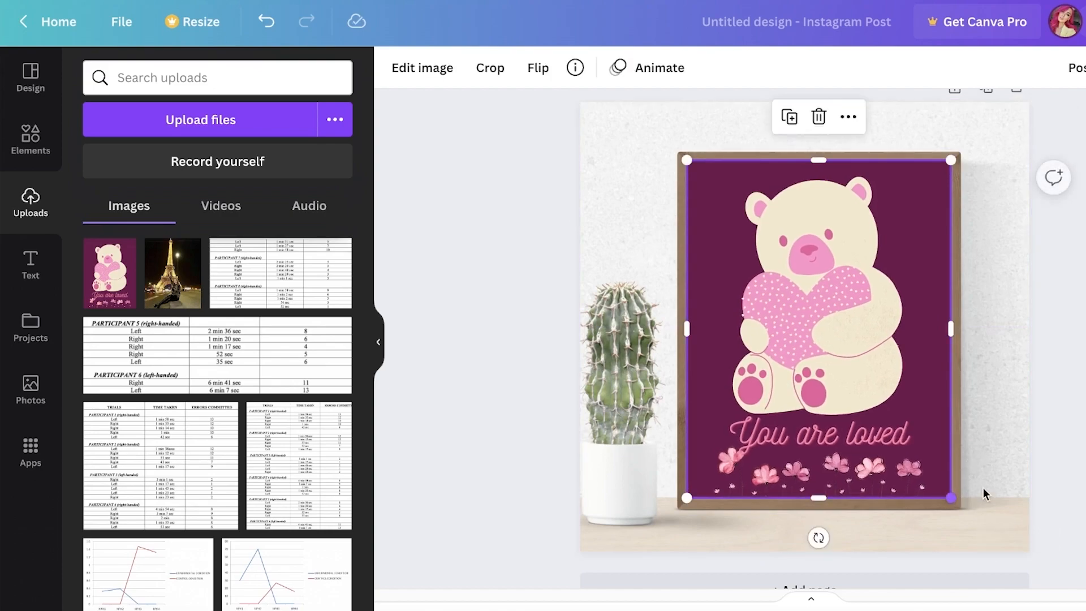
{"action": "left_click", "coordinate": [970, 499]}
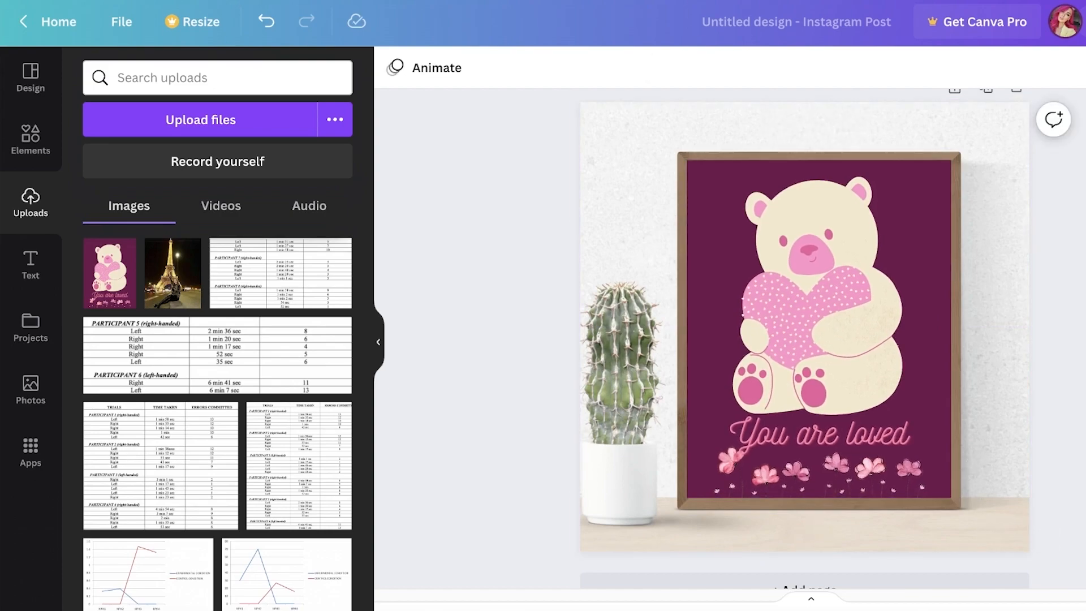
{"action": "scroll", "coordinate": [907, 296], "scroll_direction": "up", "scroll_amount": 1}
{"action": "scroll", "coordinate": [907, 295], "scroll_direction": "down", "scroll_amount": 1}
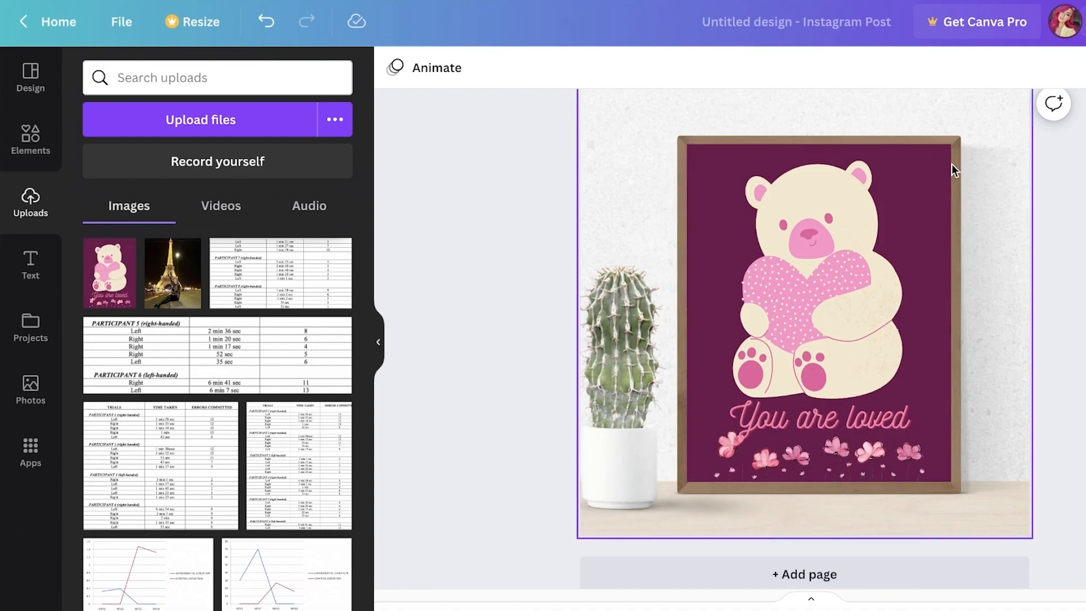
{"action": "scroll", "coordinate": [439, 242], "scroll_direction": "up", "scroll_amount": 1}
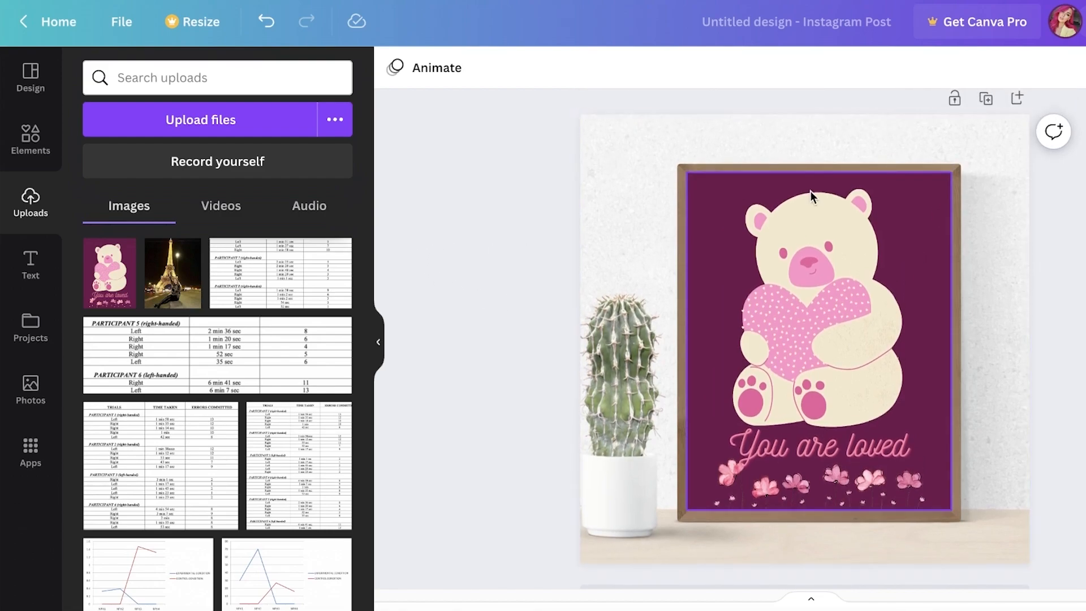
Search the presentation templates for "mockup" and look through the first designs
{"action": "left_click", "coordinate": [833, 284]}
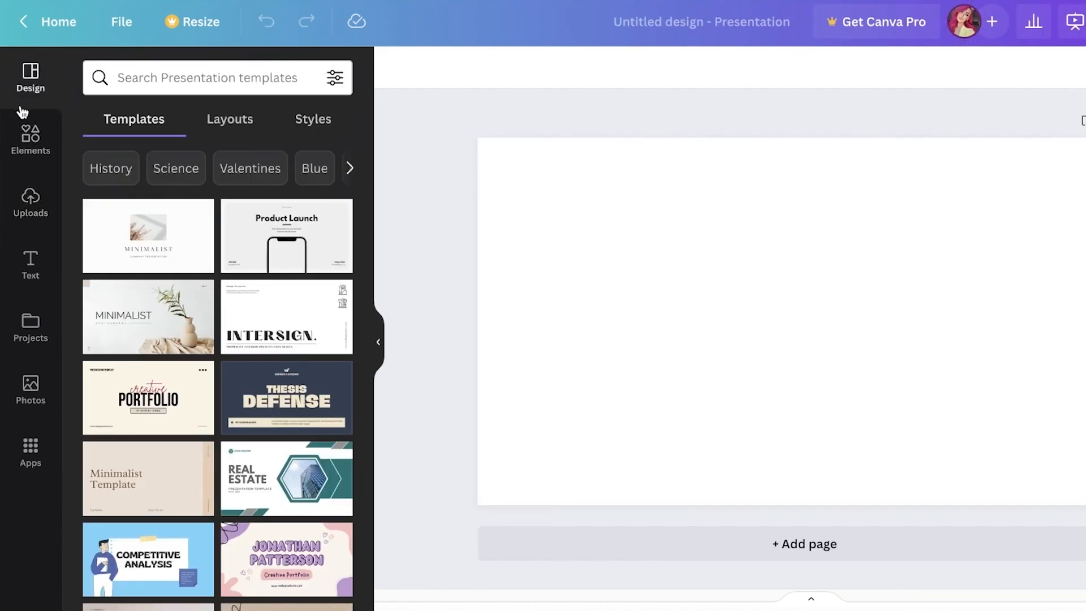
{"action": "left_click", "coordinate": [169, 77]}
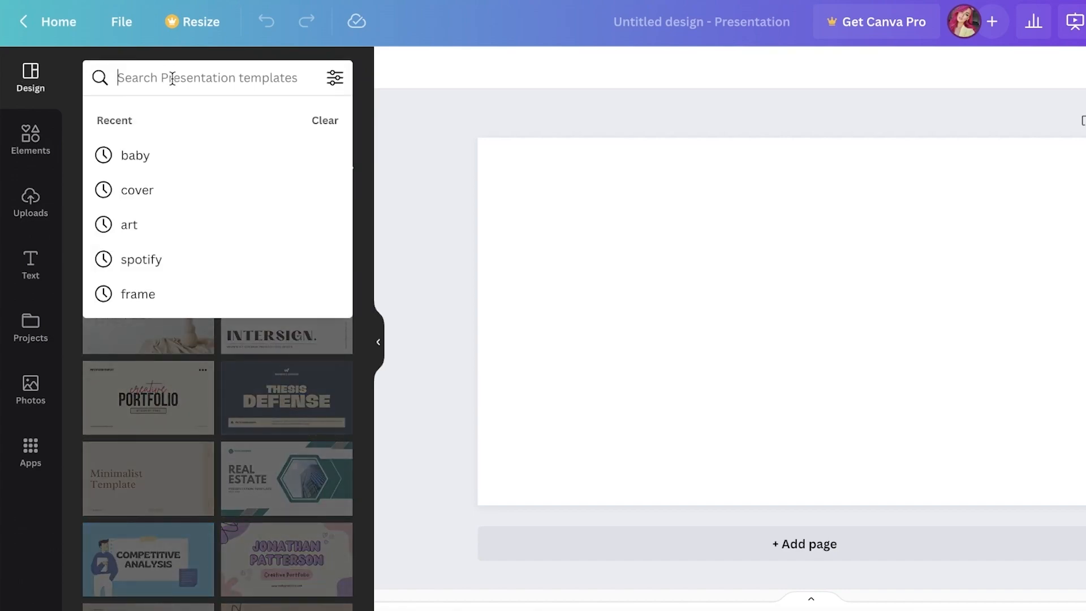
{"action": "type", "text": "mockup"}
{"action": "key", "text": "Return"}
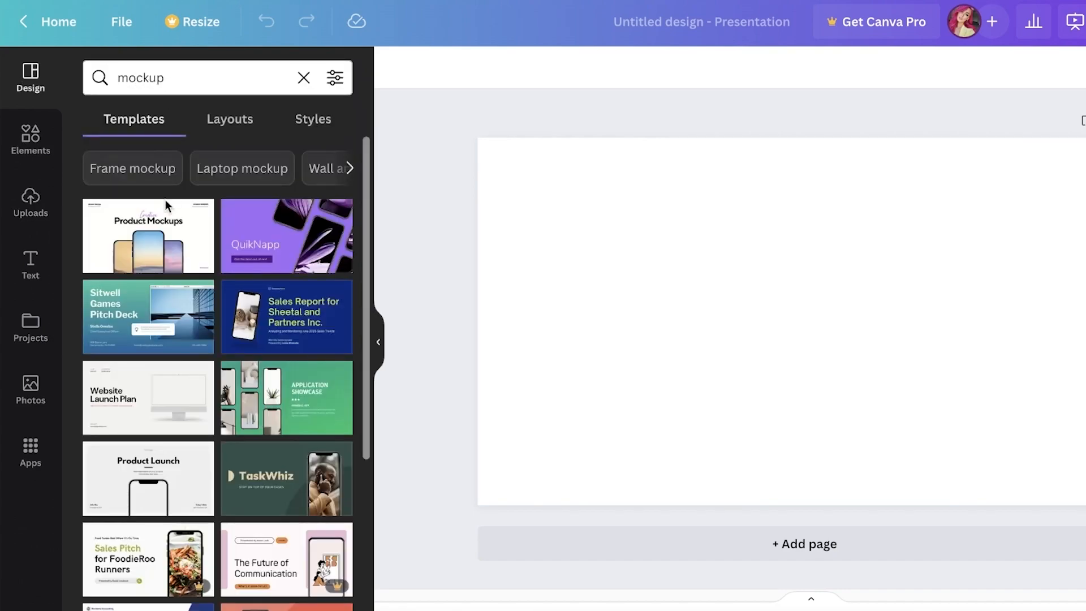
{"action": "scroll", "coordinate": [192, 238], "scroll_direction": "down", "scroll_amount": 4}
{"action": "scroll", "coordinate": [185, 260], "scroll_direction": "up", "scroll_amount": 4}
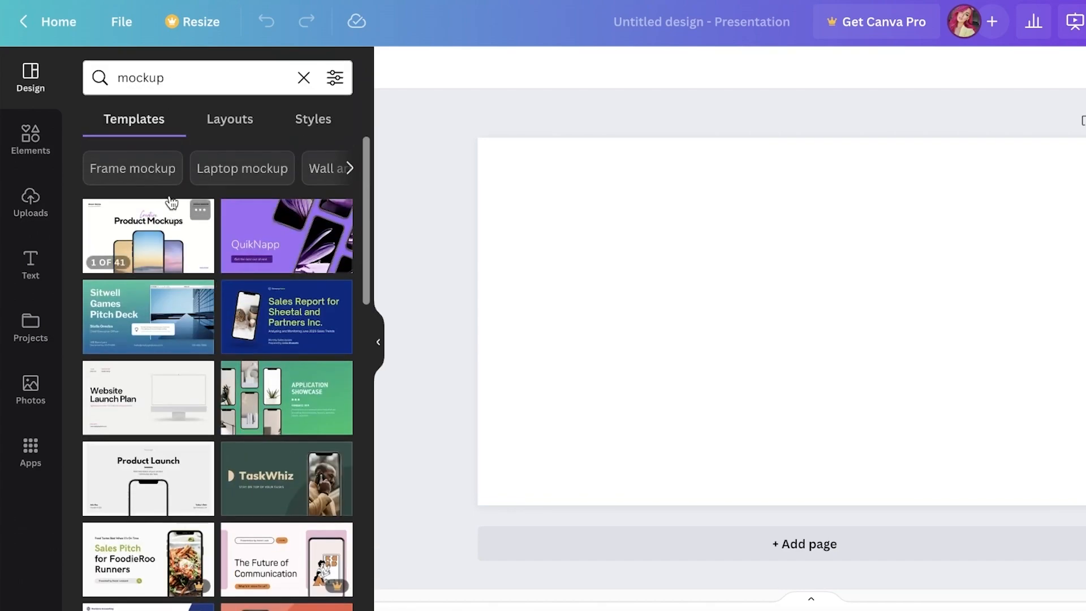
Browse the related search suggestions for the mockup templates and show the Wall art designs
{"action": "left_click", "coordinate": [349, 168]}
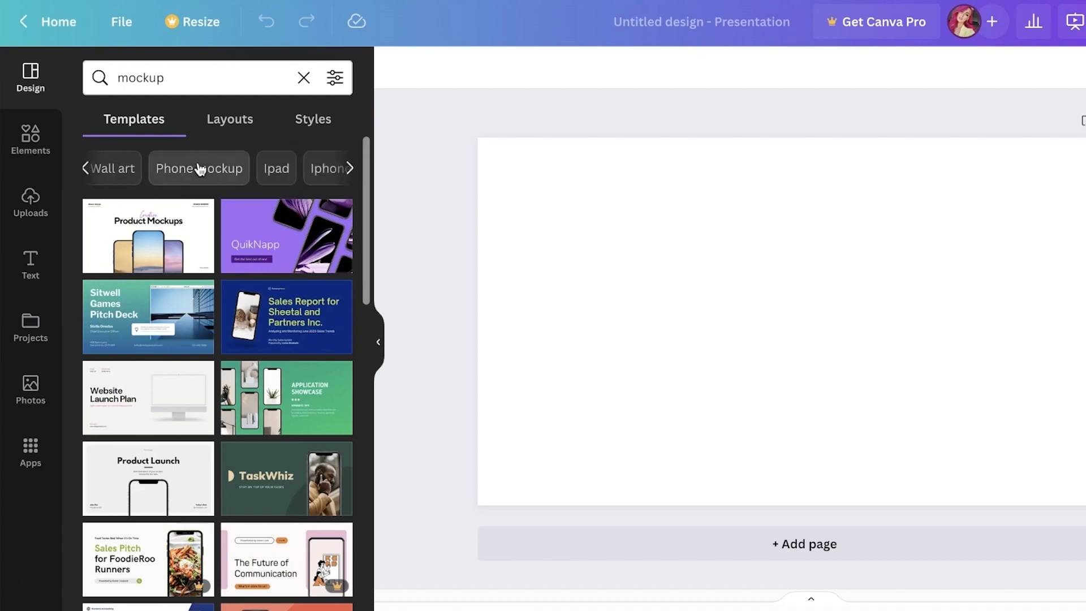
{"action": "left_click", "coordinate": [350, 170]}
{"action": "left_click", "coordinate": [350, 169]}
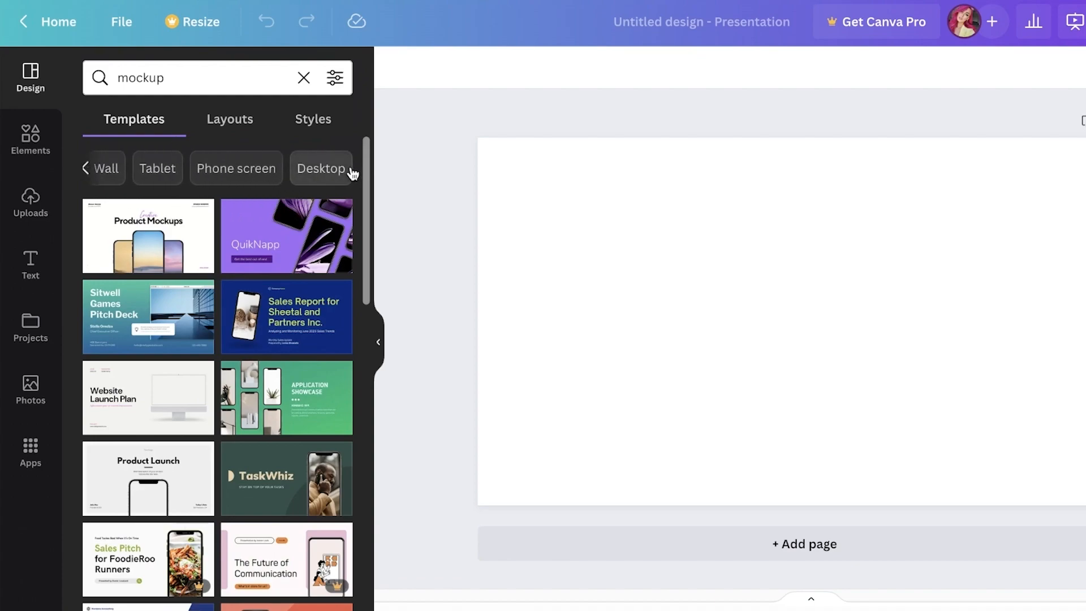
{"action": "left_click", "coordinate": [85, 170]}
{"action": "left_click", "coordinate": [86, 170]}
{"action": "left_click", "coordinate": [223, 168]}
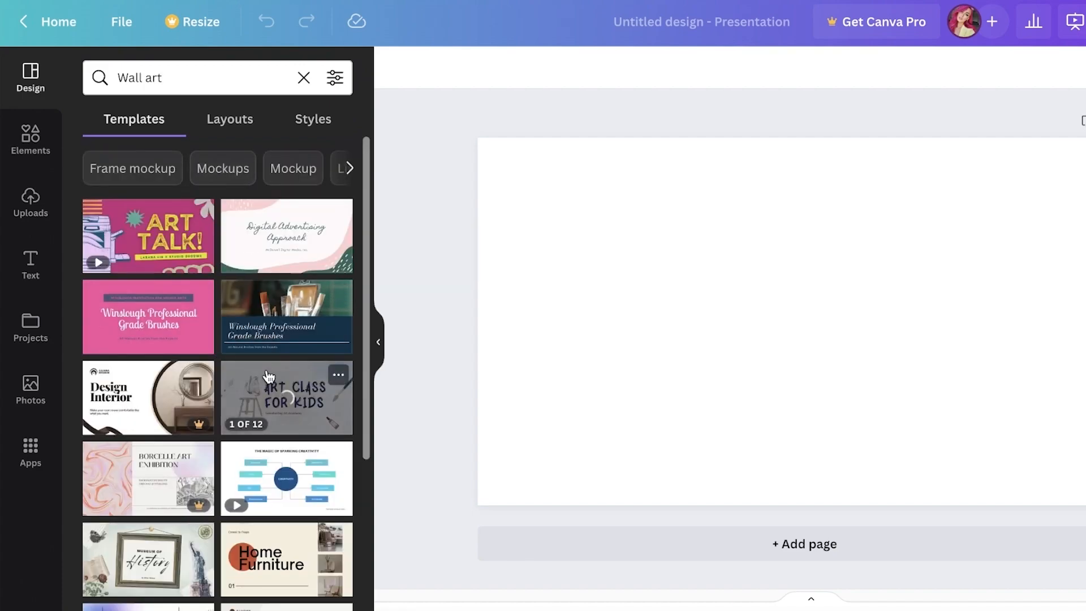
Search the design elements for "tshirt" and restrict them to graphics
{"action": "left_click", "coordinate": [20, 134]}
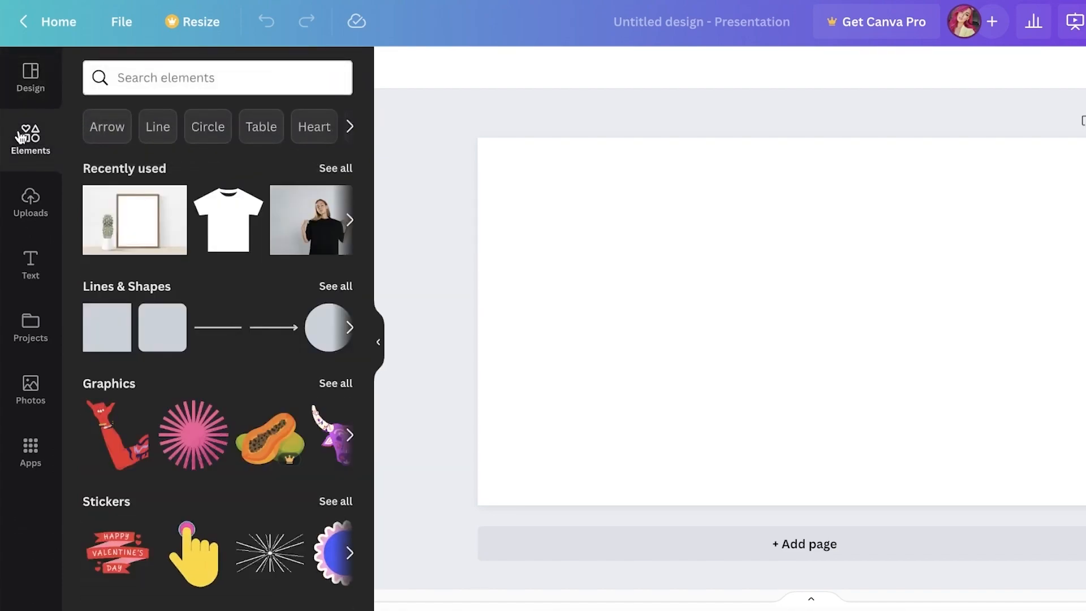
{"action": "left_click", "coordinate": [191, 77]}
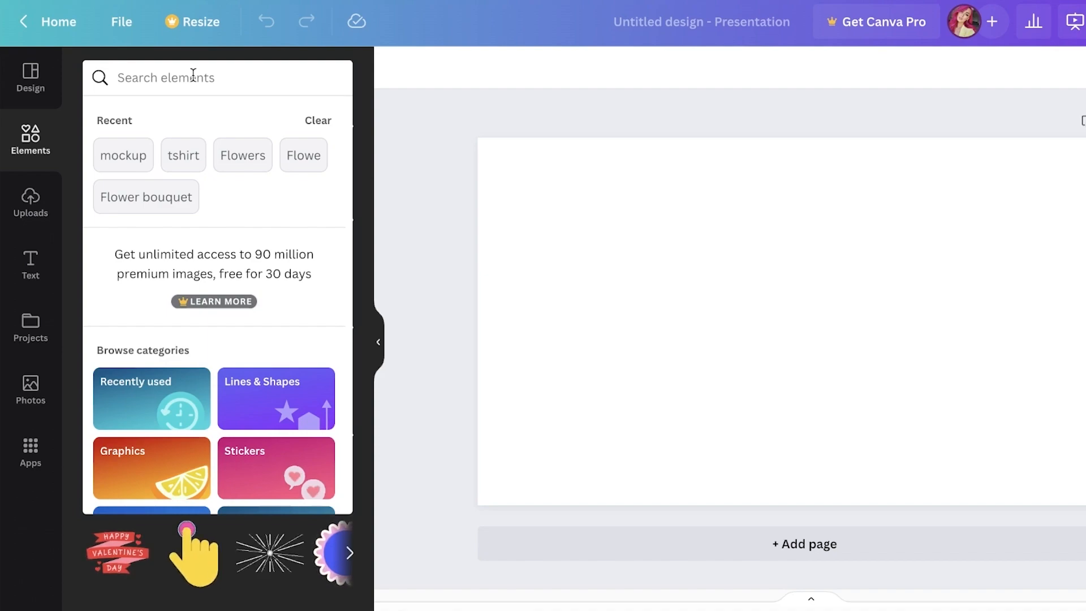
{"action": "type", "text": "tshirt"}
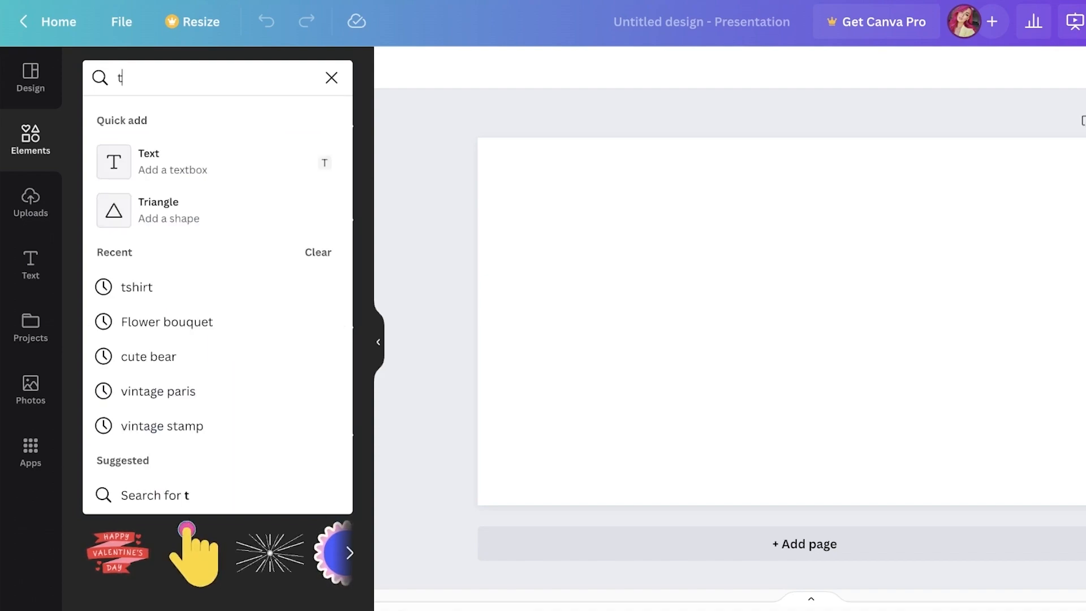
{"action": "key", "text": "Return"}
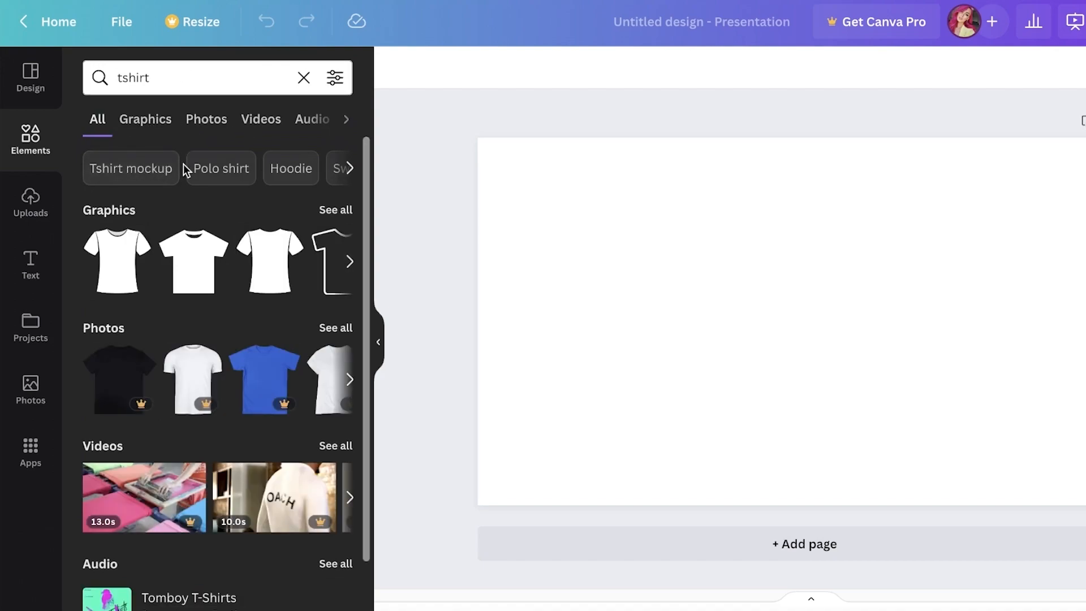
{"action": "left_click", "coordinate": [148, 123]}
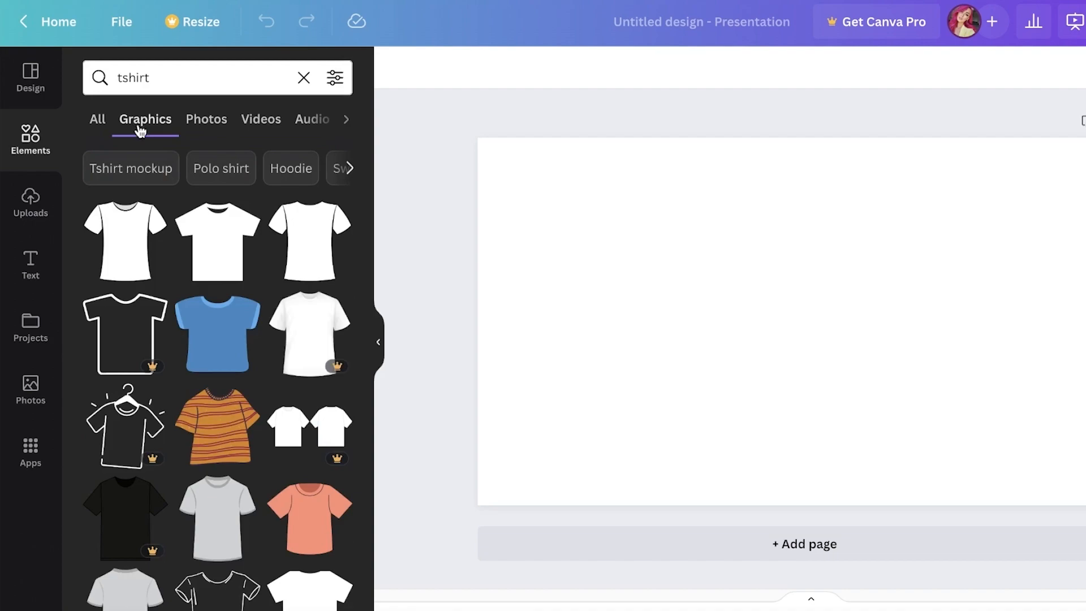
Add the first two plain T-shirt graphics to the page and delete the first one, keeping the wide-sleeved boxy shirt
{"action": "scroll", "coordinate": [146, 291], "scroll_direction": "down", "scroll_amount": 5}
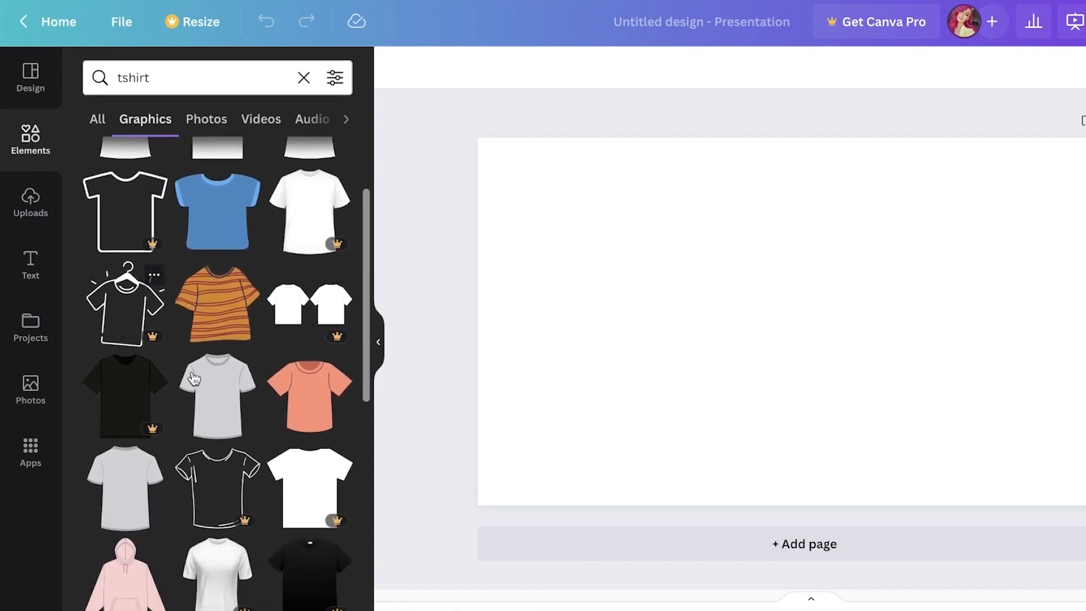
{"action": "scroll", "coordinate": [164, 475], "scroll_direction": "down", "scroll_amount": 3}
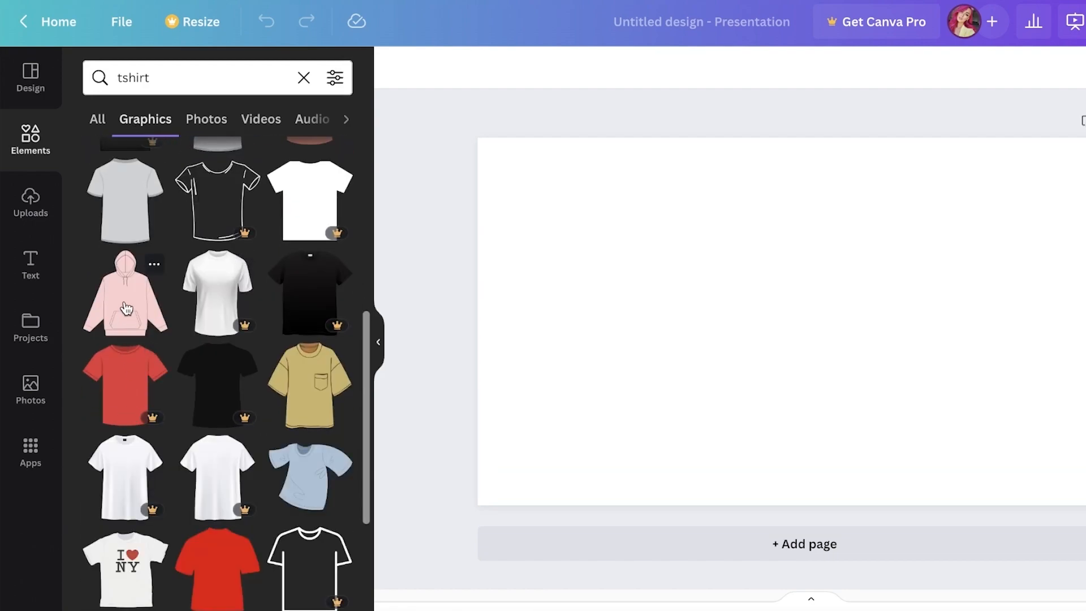
{"action": "scroll", "coordinate": [171, 356], "scroll_direction": "down", "scroll_amount": 3}
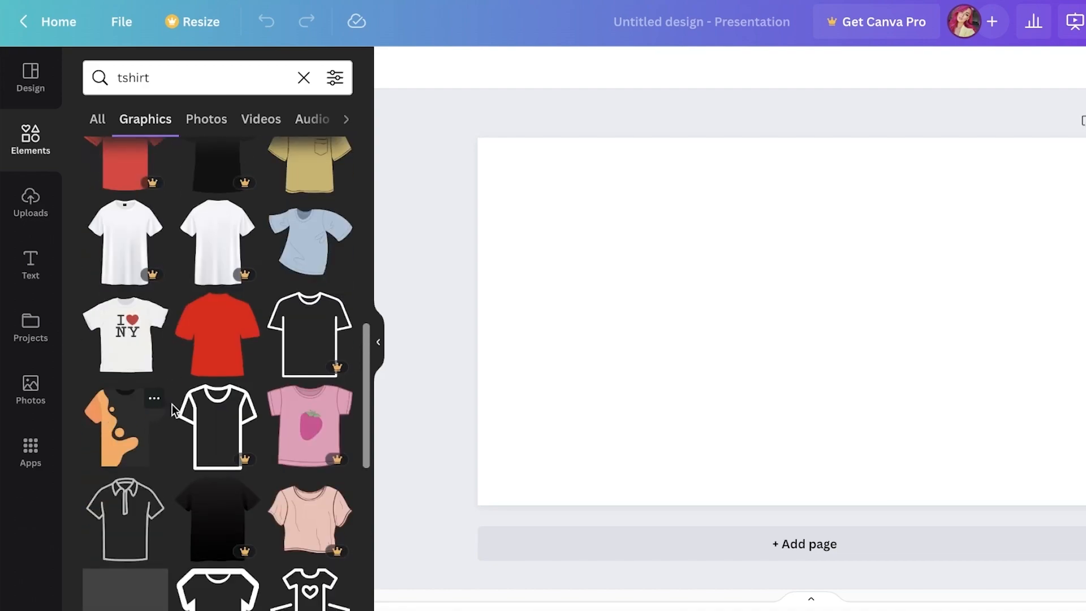
{"action": "scroll", "coordinate": [100, 249], "scroll_direction": "up", "scroll_amount": 12}
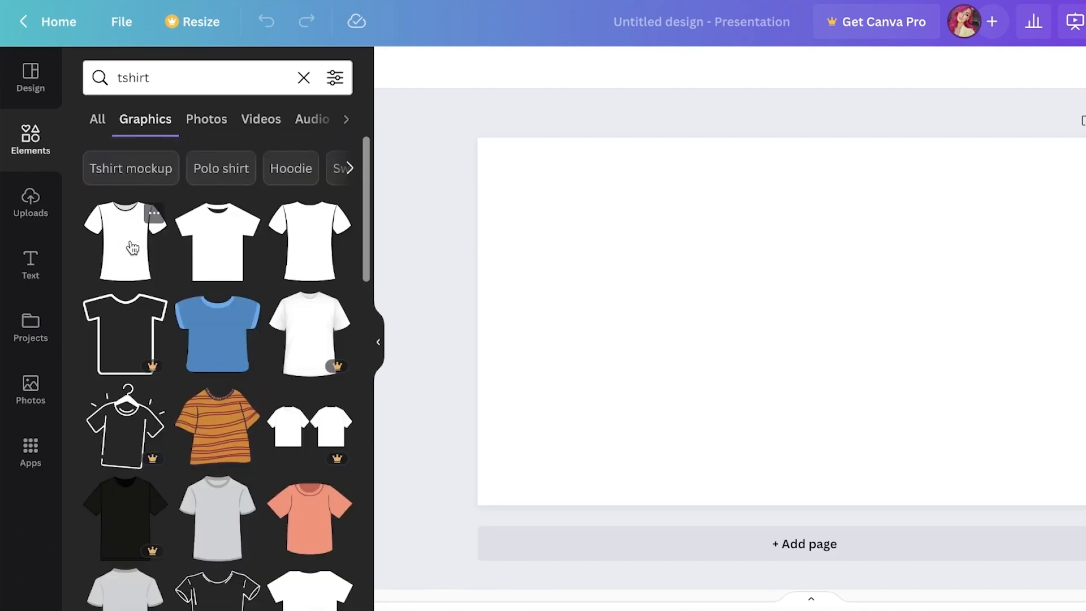
{"action": "left_click", "coordinate": [130, 252]}
{"action": "left_click", "coordinate": [221, 258]}
{"action": "left_click_drag", "start_coordinate": [755, 312], "coordinate": [570, 293]}
{"action": "left_click", "coordinate": [765, 318]}
{"action": "key", "text": "Delete"}
Enlarge the black T-shirt graphic and center it on the page
{"action": "left_click", "coordinate": [582, 339]}
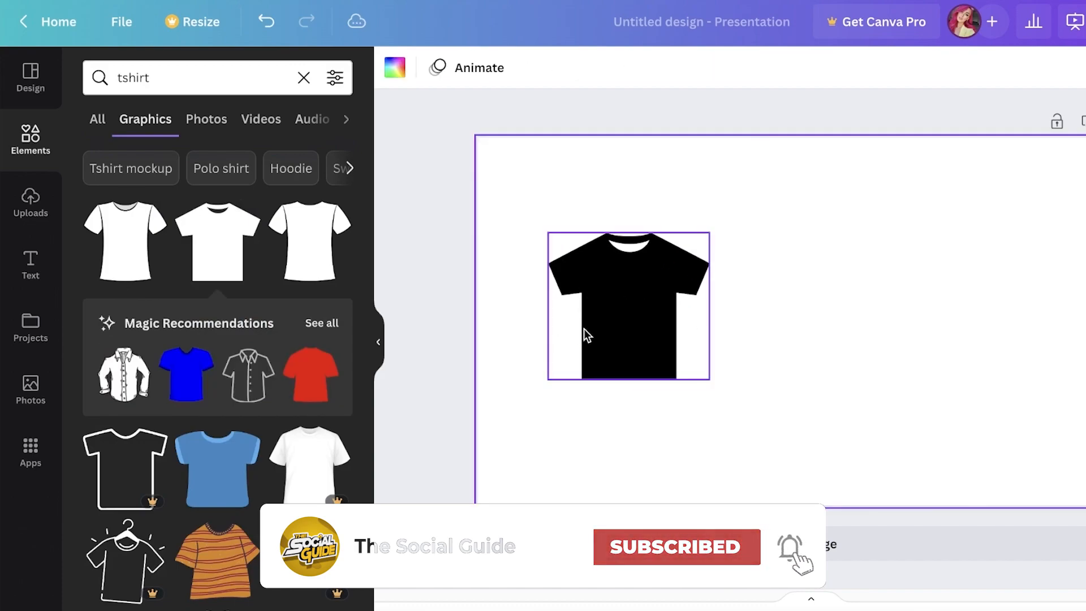
{"action": "left_click_drag", "start_coordinate": [709, 380], "coordinate": [787, 456]}
{"action": "left_click_drag", "start_coordinate": [708, 414], "coordinate": [836, 386]}
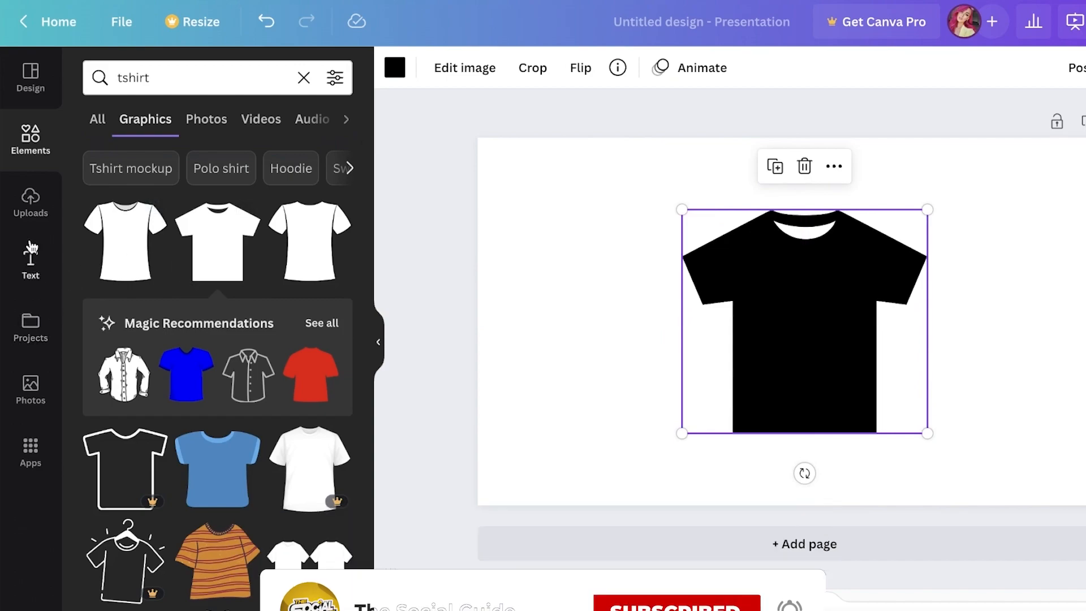
Add the uploaded "You are loved" bear artwork, shrink it, center it on the T-shirt's chest, and deselect it
{"action": "left_click", "coordinate": [32, 208]}
{"action": "left_click", "coordinate": [109, 273]}
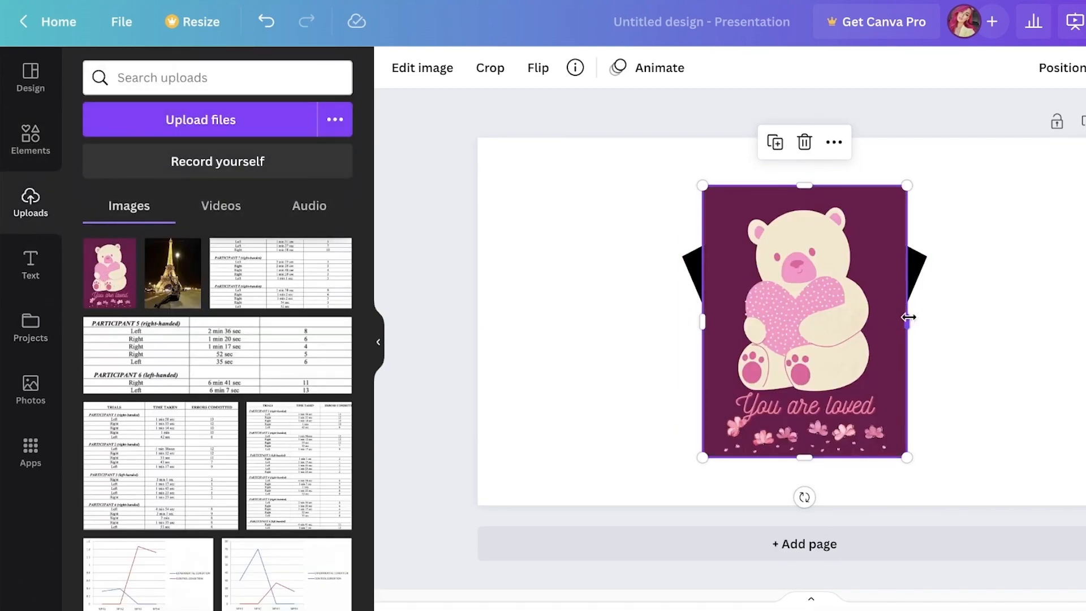
{"action": "left_click_drag", "start_coordinate": [906, 456], "coordinate": [775, 300]}
{"action": "left_click_drag", "start_coordinate": [743, 256], "coordinate": [808, 331]}
{"action": "left_click", "coordinate": [1015, 245]}
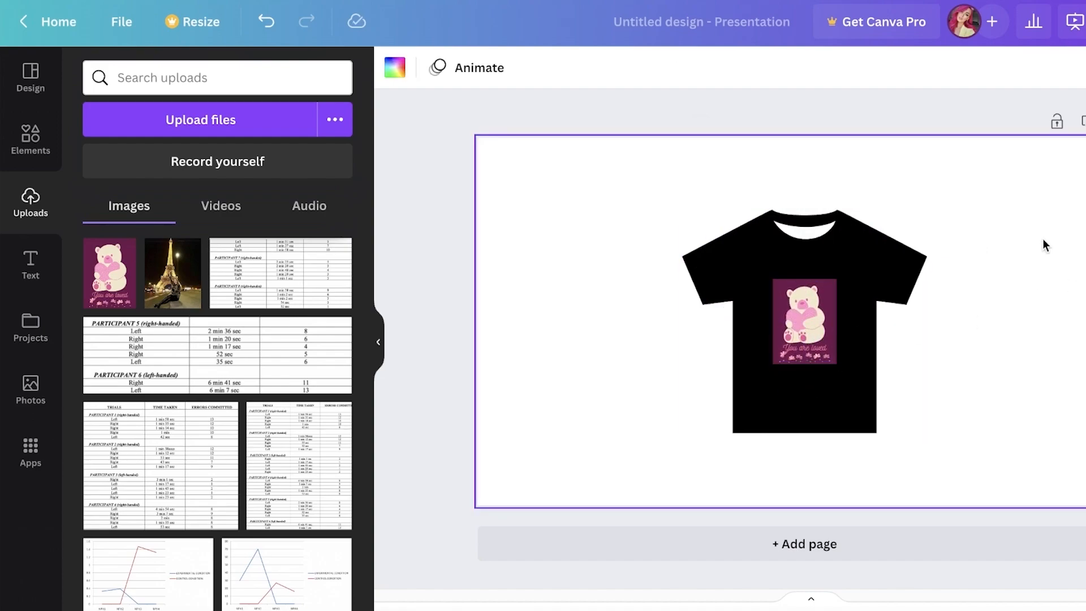
Select the T-shirt graphic and show its color options
{"action": "left_click", "coordinate": [903, 260]}
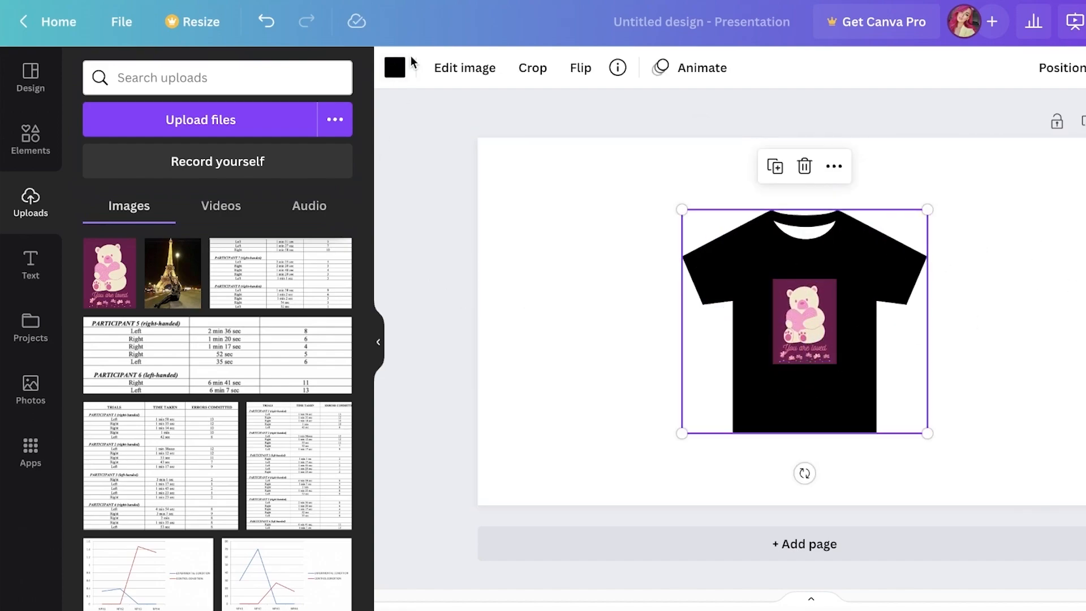
{"action": "left_click", "coordinate": [396, 70]}
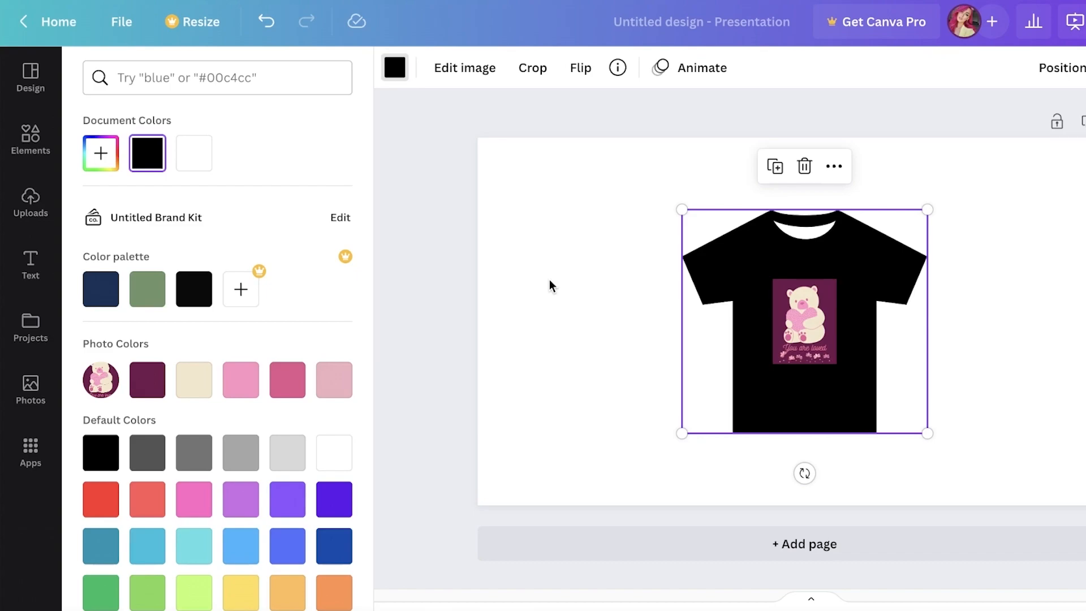
{"action": "left_click", "coordinate": [402, 67]}
{"action": "left_click", "coordinate": [402, 67]}
Try a custom color on the T-shirt, followed by the artwork's burgundy, cream and light pink photo colors
{"action": "left_click", "coordinate": [103, 154]}
{"action": "left_click", "coordinate": [191, 235]}
{"action": "left_click_drag", "start_coordinate": [270, 212], "coordinate": [212, 277]}
{"action": "left_click", "coordinate": [147, 380]}
{"action": "left_click", "coordinate": [190, 387]}
{"action": "left_click", "coordinate": [246, 391]}
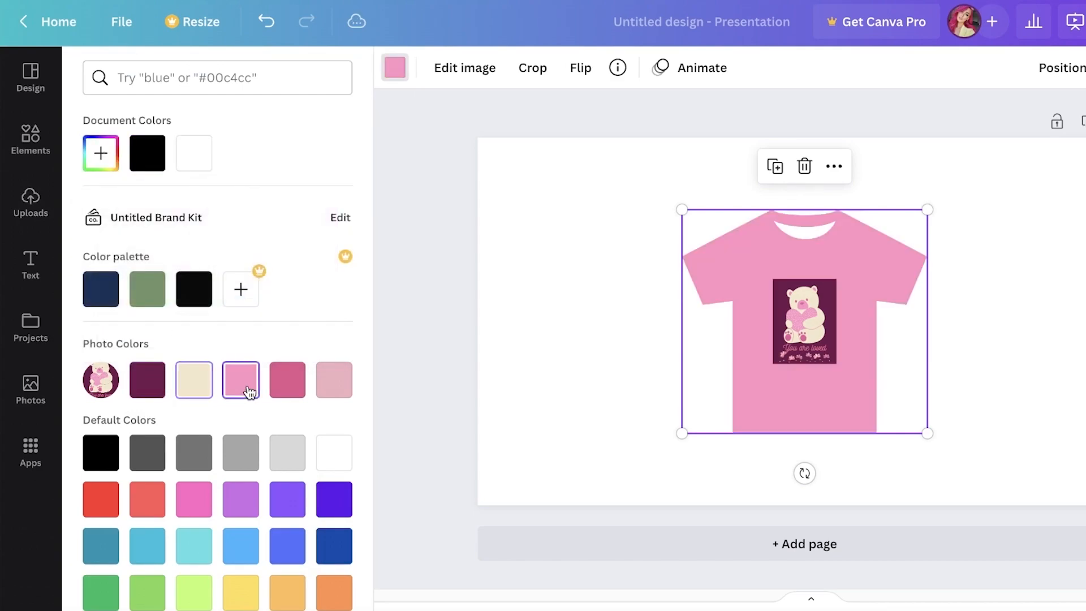
Color the T-shirt with the cream tone from the bear artwork's photo colors and deselect it
{"action": "left_click", "coordinate": [195, 389]}
{"action": "left_click", "coordinate": [473, 270]}
{"action": "left_click", "coordinate": [578, 237]}
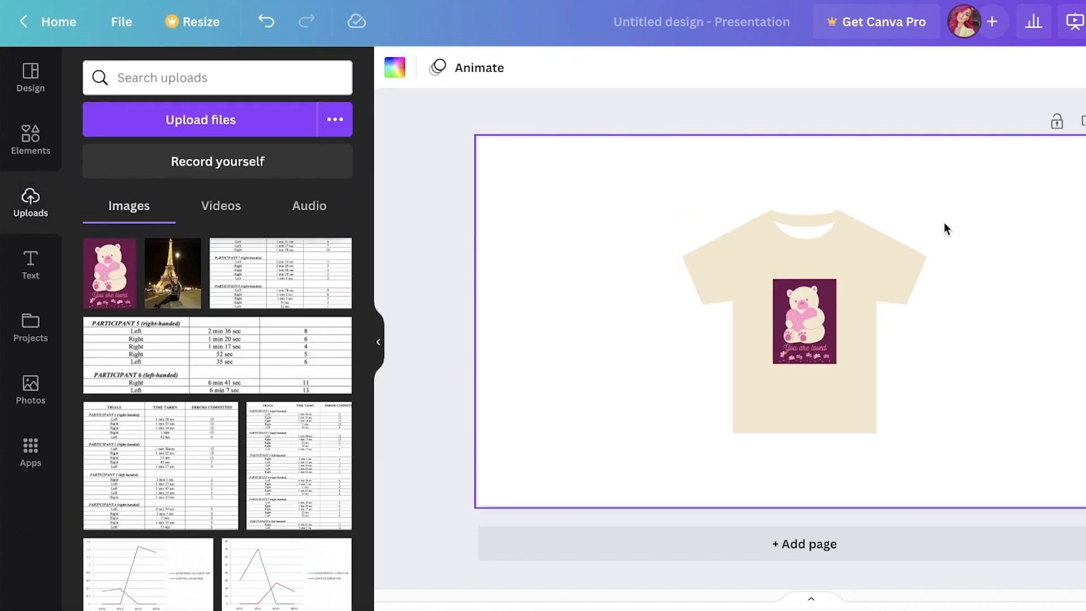
Select the cream T-shirt and its bear artwork together
{"action": "left_click", "coordinate": [14, 140]}
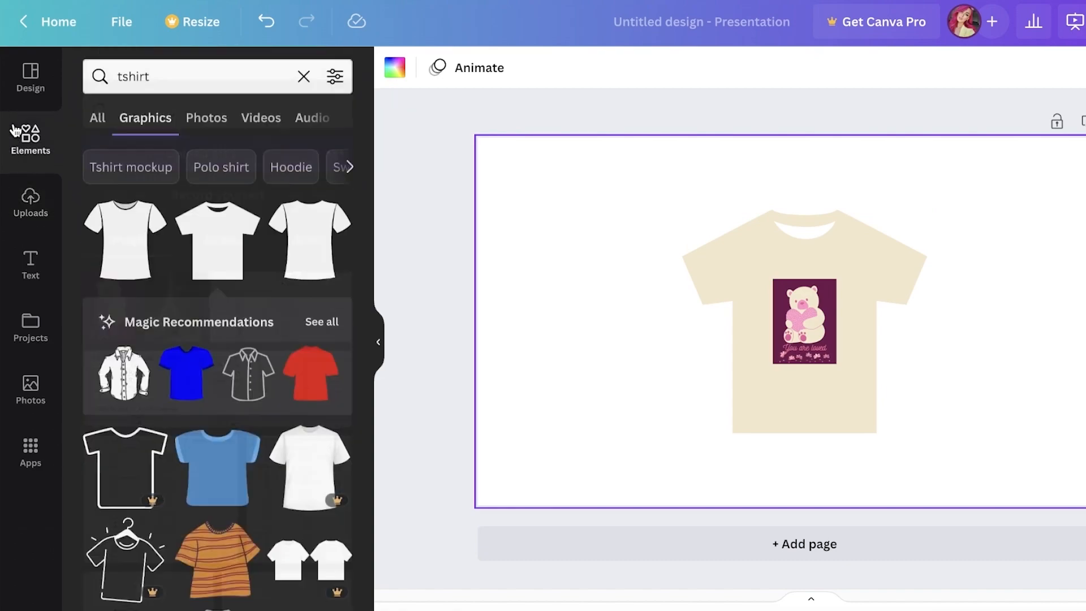
{"action": "left_click_drag", "start_coordinate": [1067, 220], "coordinate": [781, 363]}
{"action": "mouse_move", "coordinate": [785, 326]}
{"action": "left_mouse_down"}
{"action": "mouse_move", "coordinate": [764, 327]}
{"action": "mouse_move", "coordinate": [784, 324]}
{"action": "left_mouse_up"}
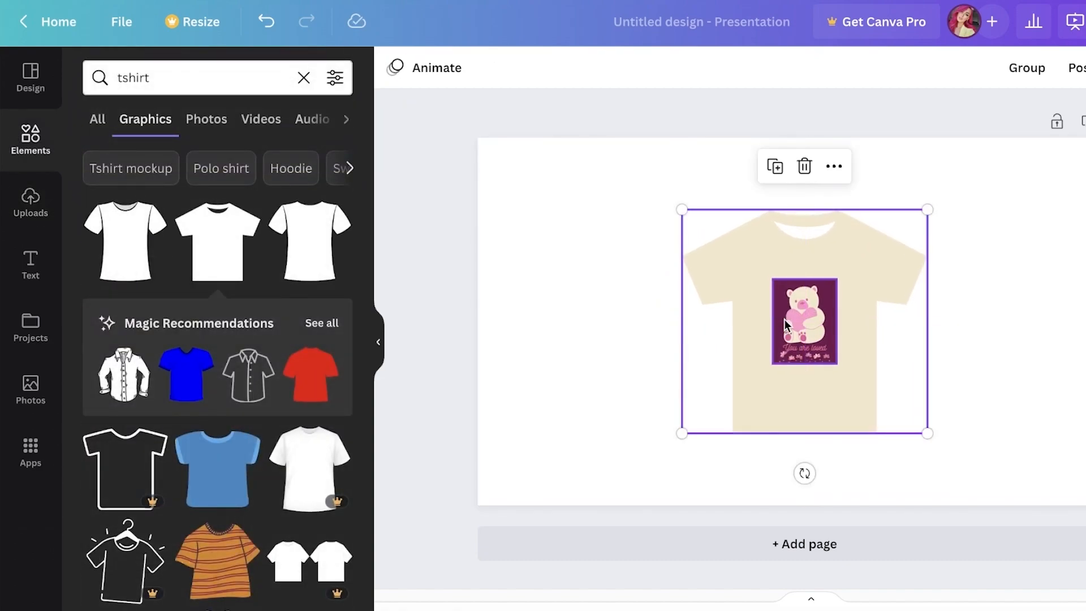
Search the elements for "yellow background" and add the yellow-orange sunburst graphic
{"action": "left_click", "coordinate": [13, 136]}
{"action": "left_click", "coordinate": [293, 79]}
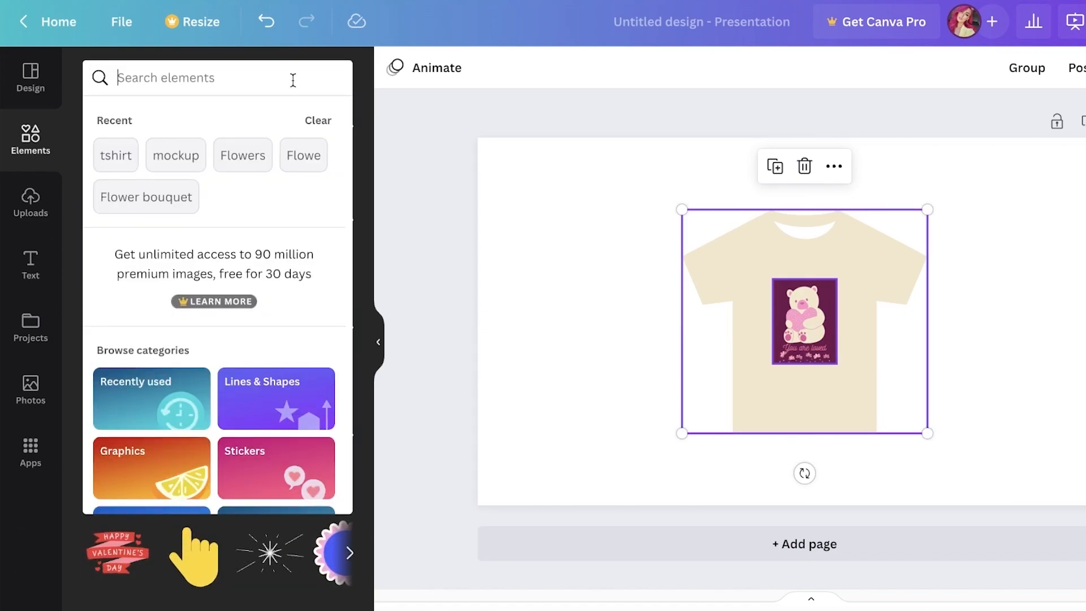
{"action": "type", "text": "yellow background"}
{"action": "key", "text": "Return"}
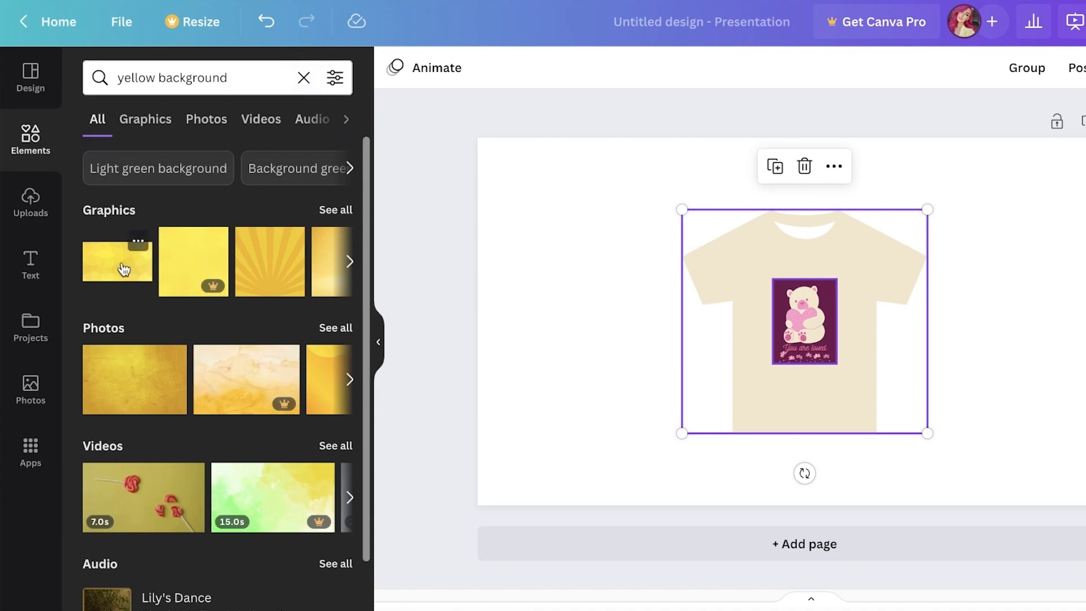
{"action": "left_click", "coordinate": [281, 291]}
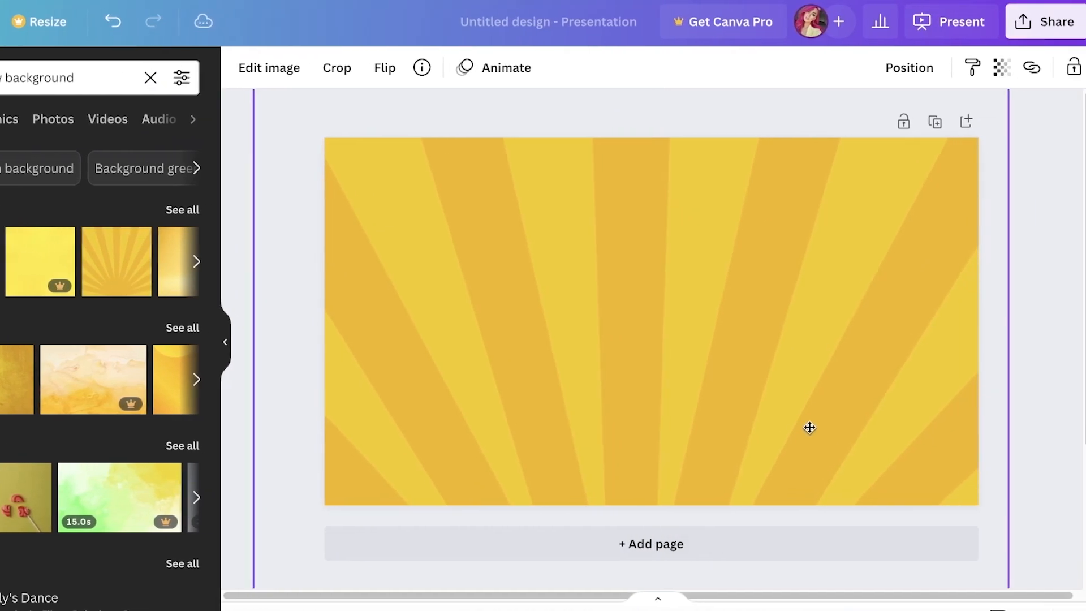
Position the sunburst graphic so it covers the page, send it to the back behind the T-shirt, and deselect it
{"action": "left_click_drag", "start_coordinate": [809, 427], "coordinate": [785, 254]}
{"action": "right_click", "coordinate": [787, 260]}
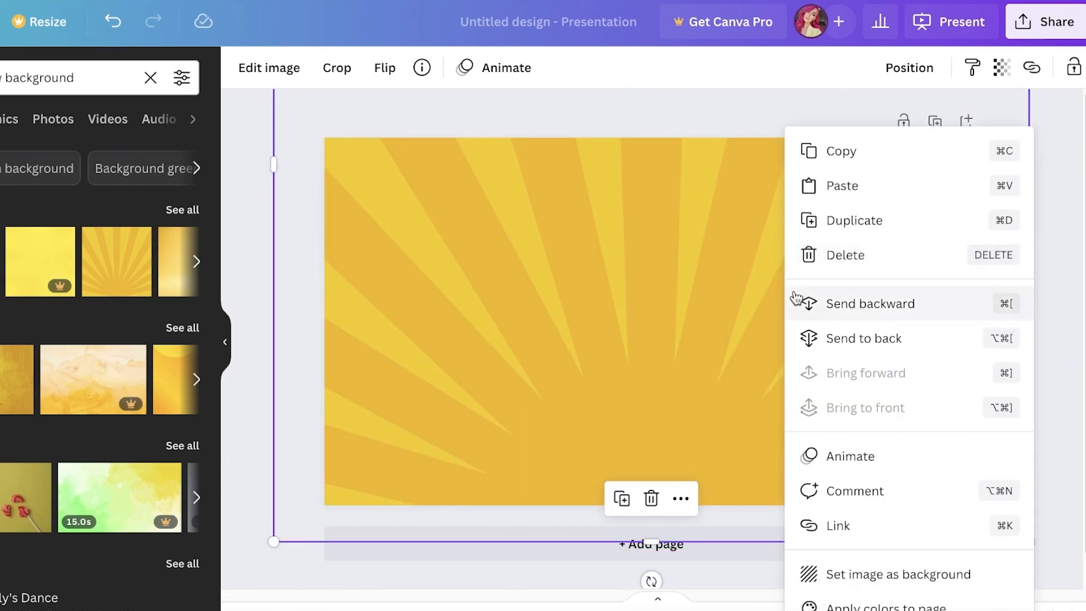
{"action": "left_click", "coordinate": [830, 348]}
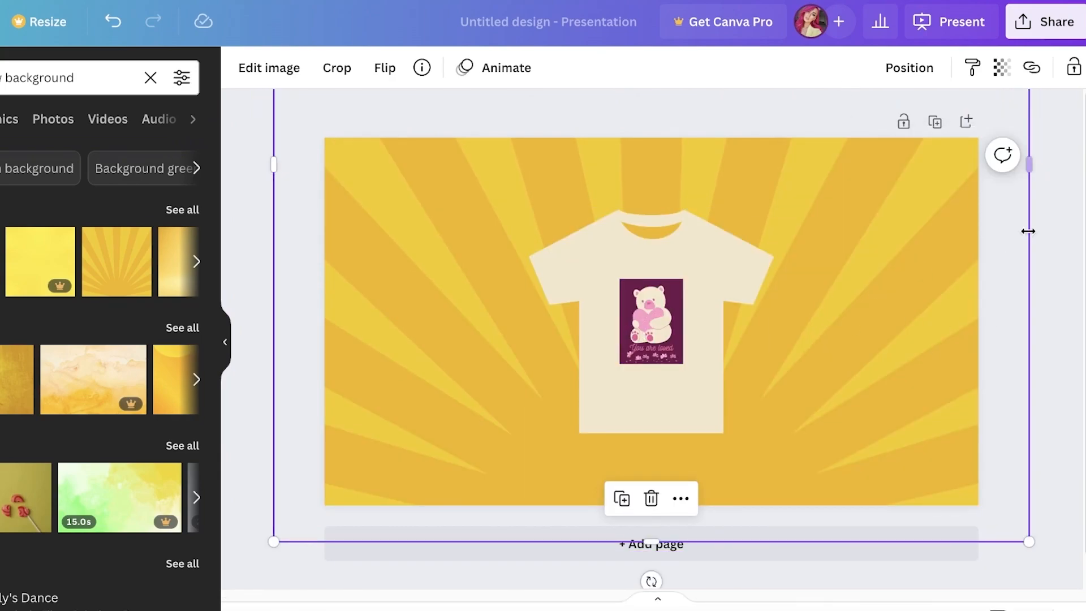
{"action": "left_click", "coordinate": [1052, 310]}
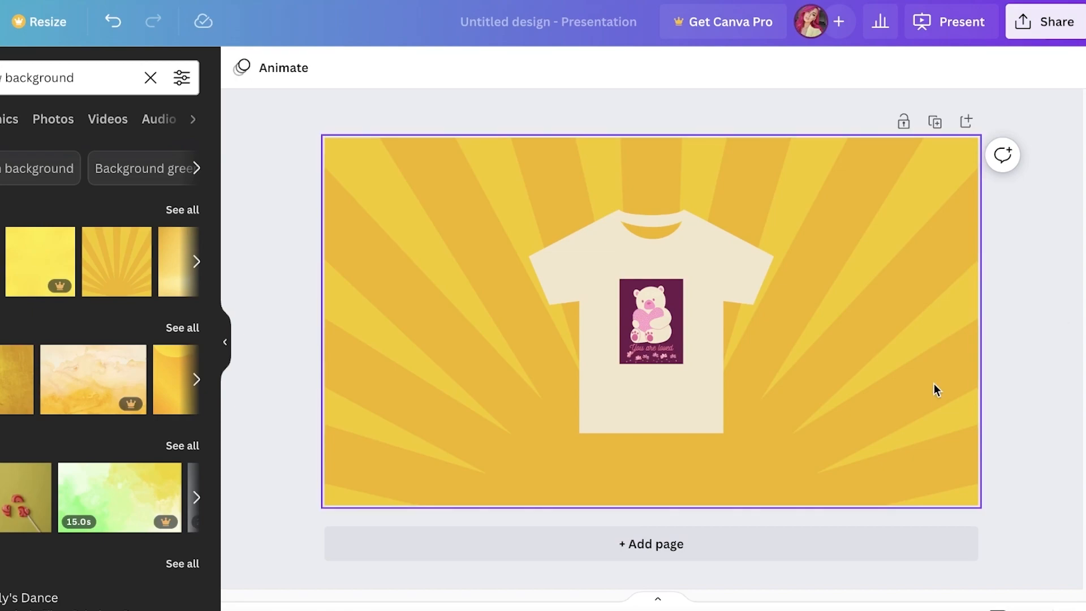
Try the textured golden-yellow photo as a background and remove it from the page
{"action": "left_click", "coordinate": [843, 400]}
{"action": "left_click", "coordinate": [1, 417]}
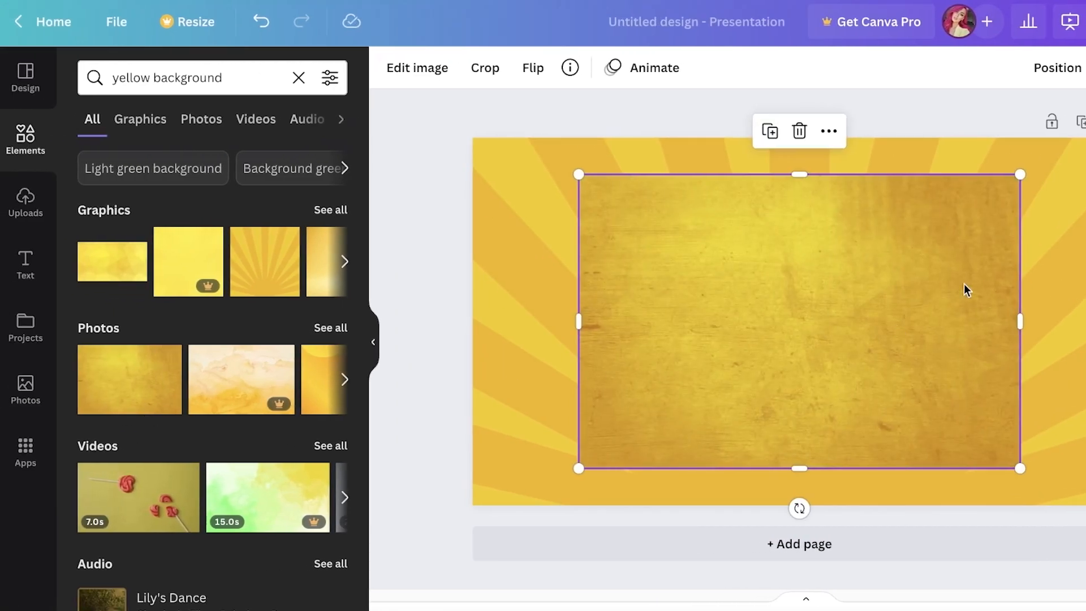
{"action": "left_click_drag", "start_coordinate": [961, 286], "coordinate": [855, 250]}
{"action": "key", "text": "Delete"}
Search the elements for "black background" and delete the sunburst background from the page
{"action": "double_click", "coordinate": [118, 77]}
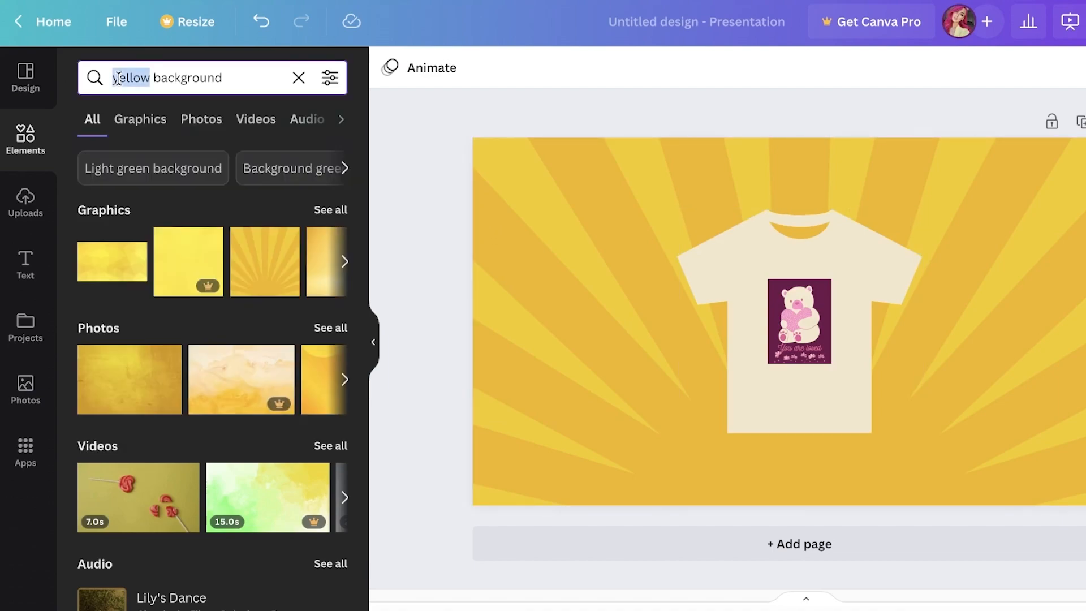
{"action": "type", "text": "black"}
{"action": "key", "text": "Return"}
{"action": "left_click", "coordinate": [537, 290]}
{"action": "key", "text": "Delete"}
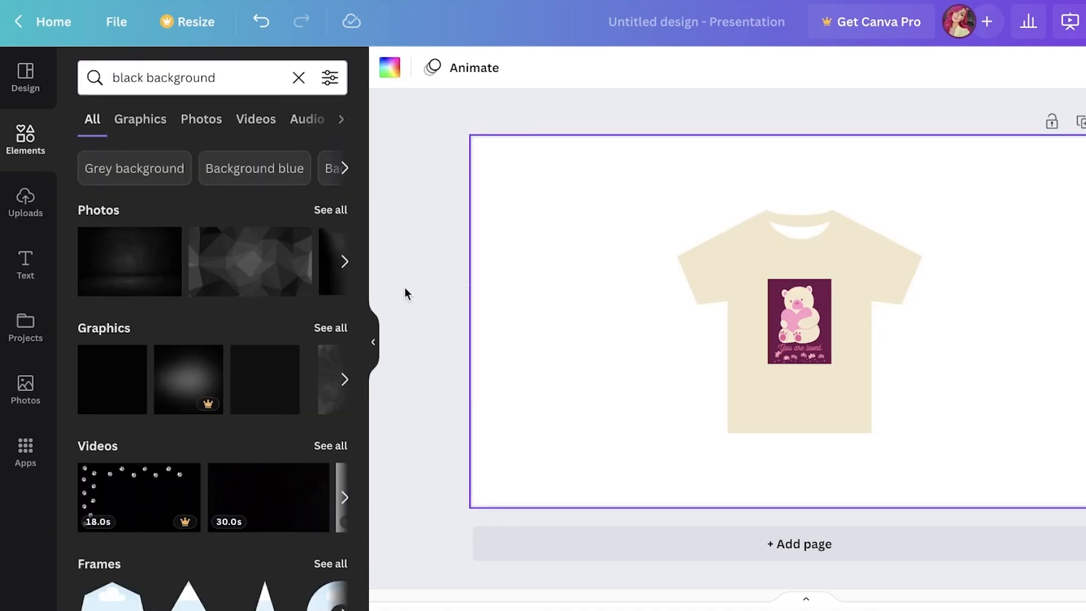
Add the dark textured wall-and-floor photo, resize it to cover the page, and send it to the back behind the T-shirt
{"action": "left_click", "coordinate": [150, 286]}
{"action": "left_click_drag", "start_coordinate": [589, 334], "coordinate": [476, 271]}
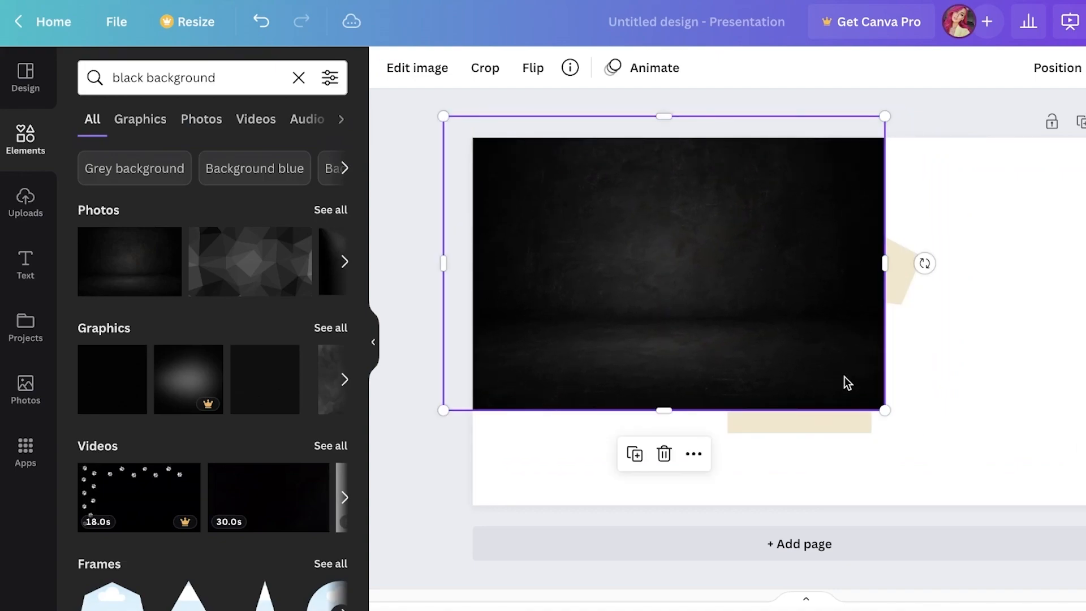
{"action": "left_click_drag", "start_coordinate": [880, 407], "coordinate": [1069, 571]}
{"action": "right_click", "coordinate": [867, 394]}
{"action": "left_click", "coordinate": [946, 337]}
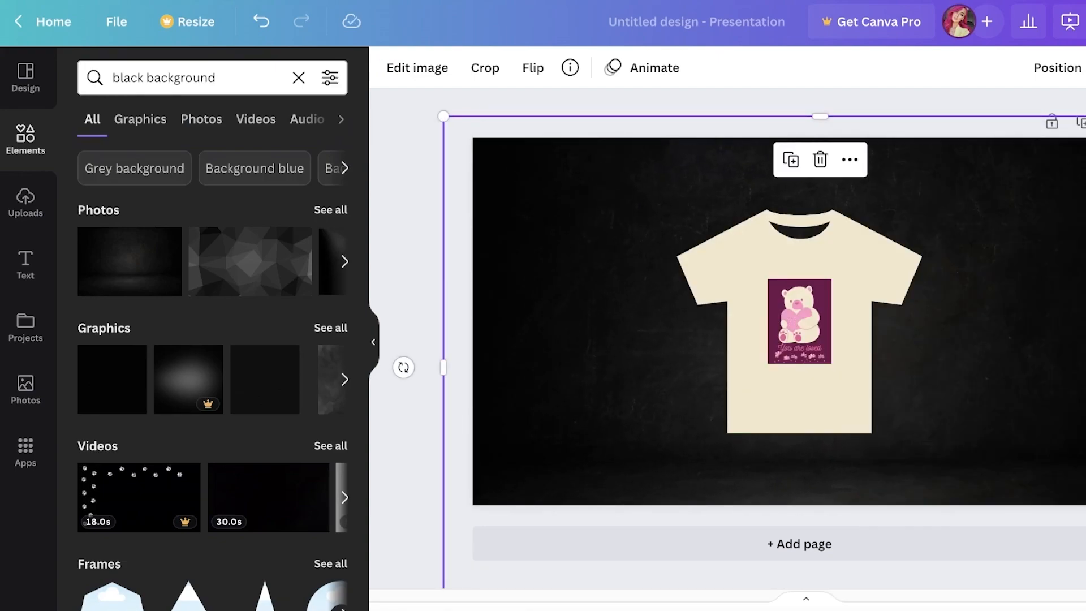
{"action": "scroll", "coordinate": [969, 465], "scroll_direction": "down", "scroll_amount": 1}
{"action": "left_click_drag", "start_coordinate": [800, 574], "coordinate": [800, 515]}
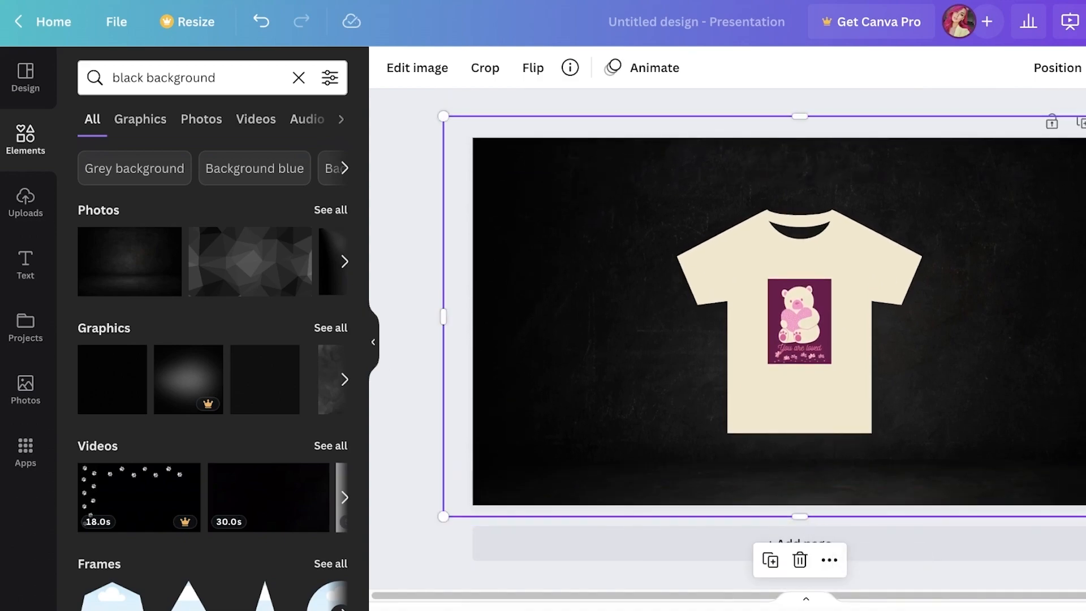
Add a second page and cover it with the same dark textured wall-and-floor photo
{"action": "left_click", "coordinate": [853, 542]}
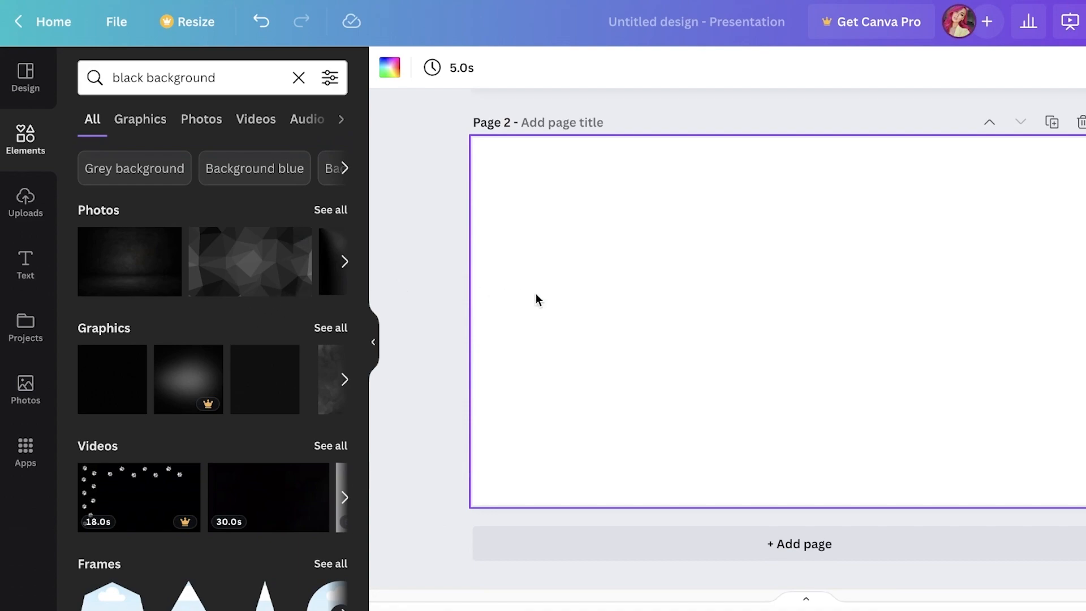
{"action": "left_click_drag", "start_coordinate": [143, 275], "coordinate": [627, 255]}
{"action": "left_click_drag", "start_coordinate": [897, 414], "coordinate": [1085, 576]}
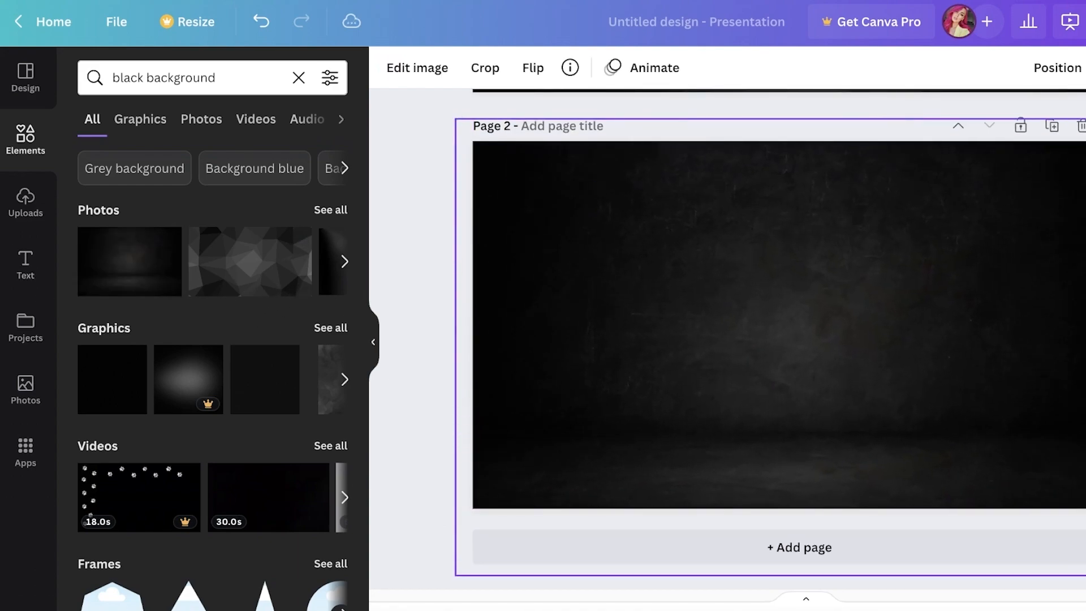
{"action": "left_click", "coordinate": [1085, 576]}
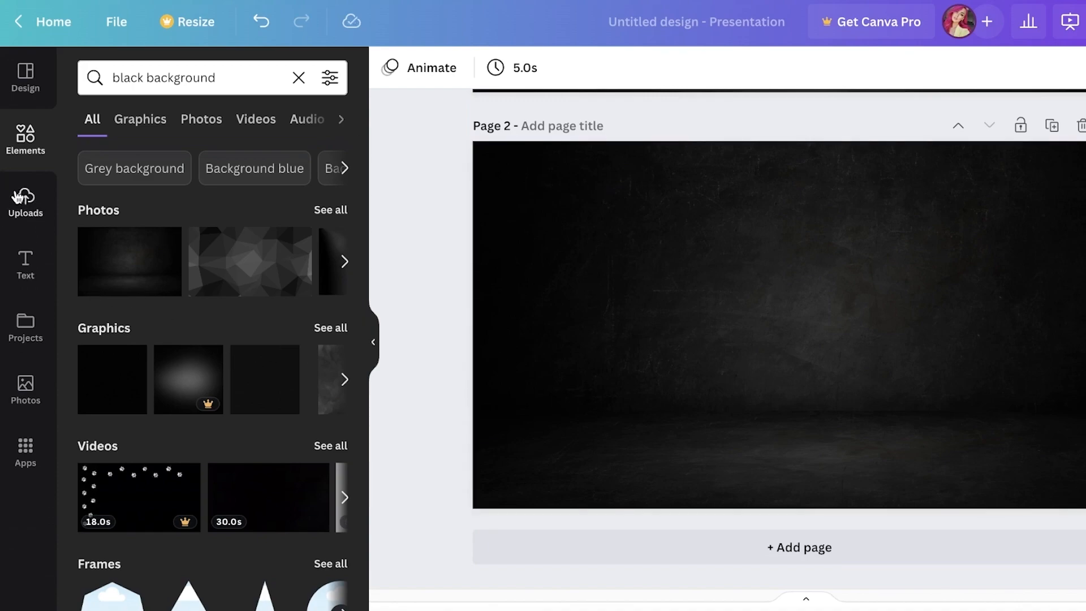
Search the elements for "mug" and limit the results to graphics
{"action": "left_click", "coordinate": [34, 149]}
{"action": "left_click", "coordinate": [286, 70]}
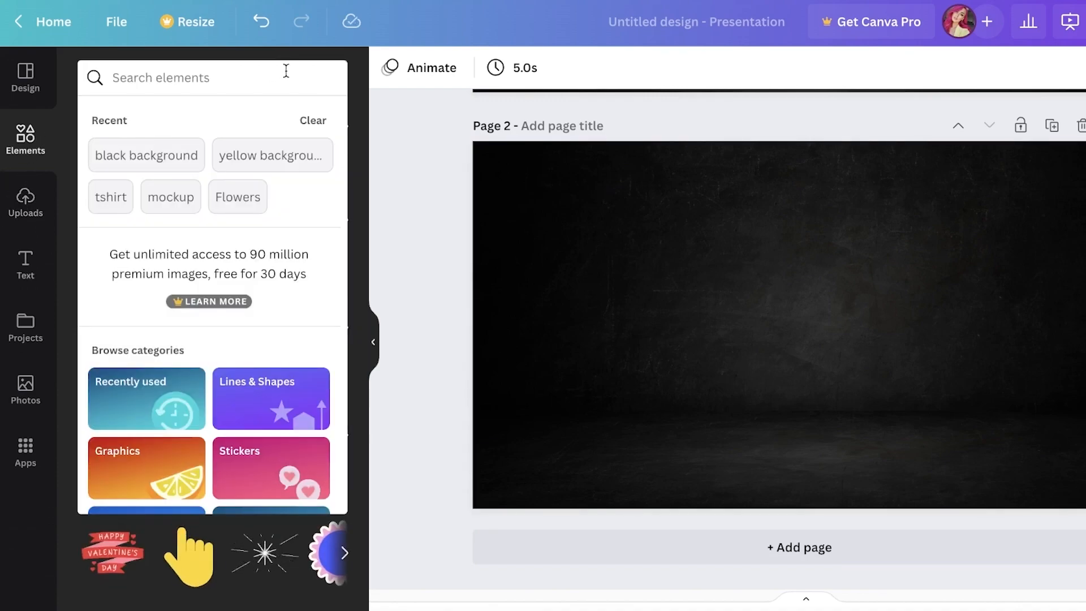
{"action": "type", "text": "mug"}
{"action": "key", "text": "Return"}
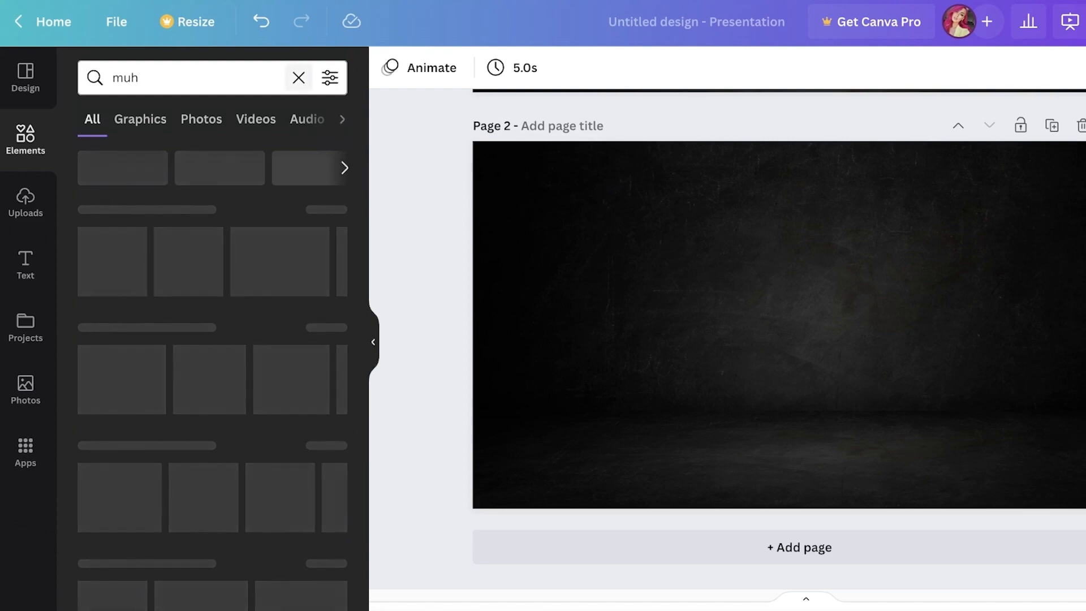
{"action": "left_click", "coordinate": [137, 125]}
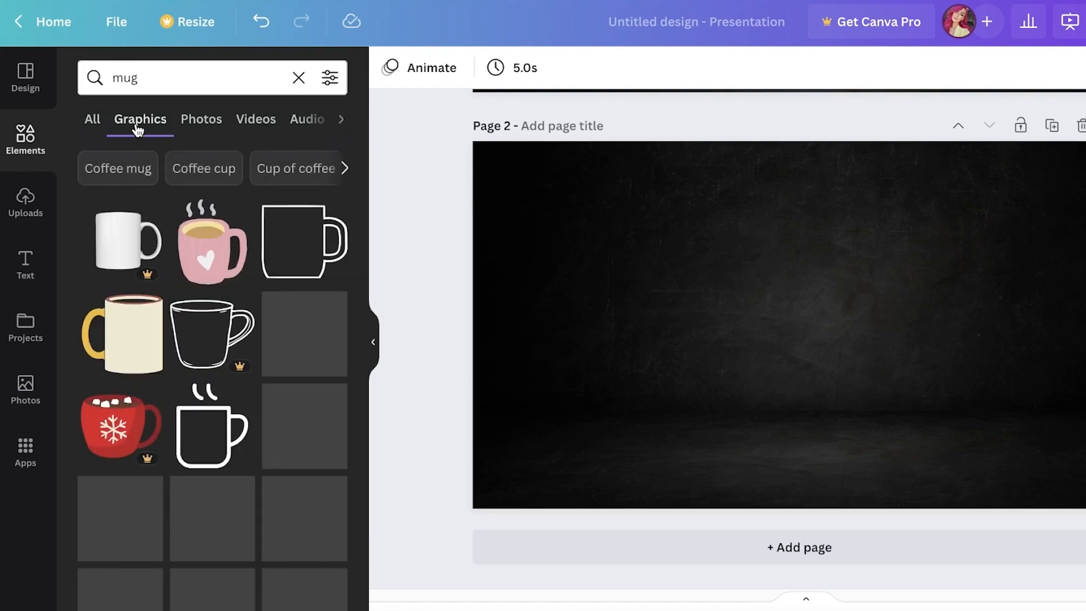
Browse the mug graphics and add the plain pink mug with the dark outline to page 2
{"action": "scroll", "coordinate": [276, 384], "scroll_direction": "down", "scroll_amount": 1}
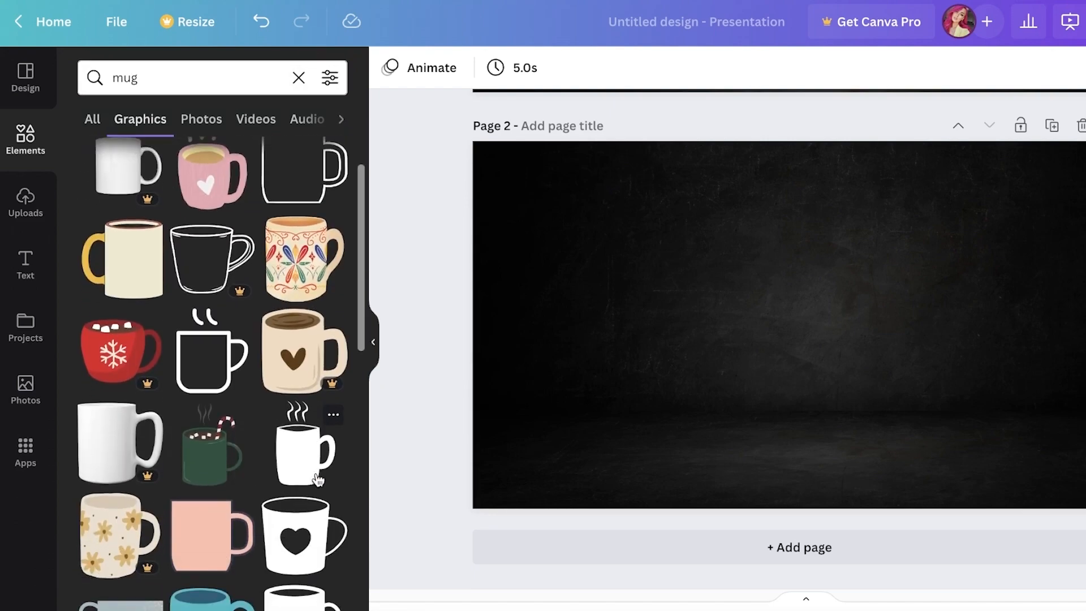
{"action": "scroll", "coordinate": [224, 324], "scroll_direction": "down", "scroll_amount": 6}
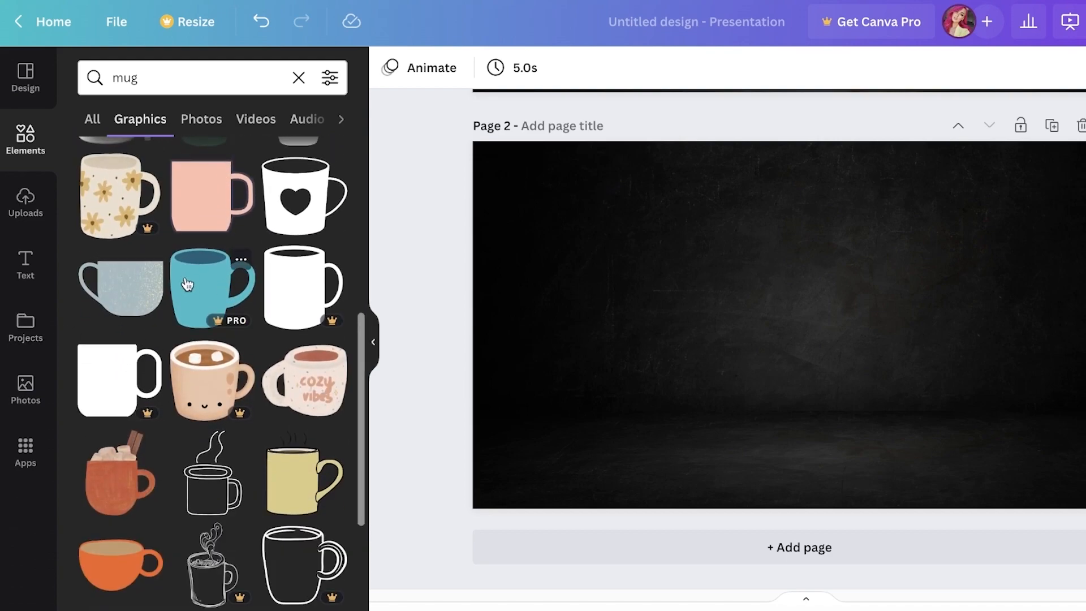
{"action": "scroll", "coordinate": [189, 226], "scroll_direction": "up", "scroll_amount": 1}
{"action": "scroll", "coordinate": [190, 226], "scroll_direction": "up", "scroll_amount": 3}
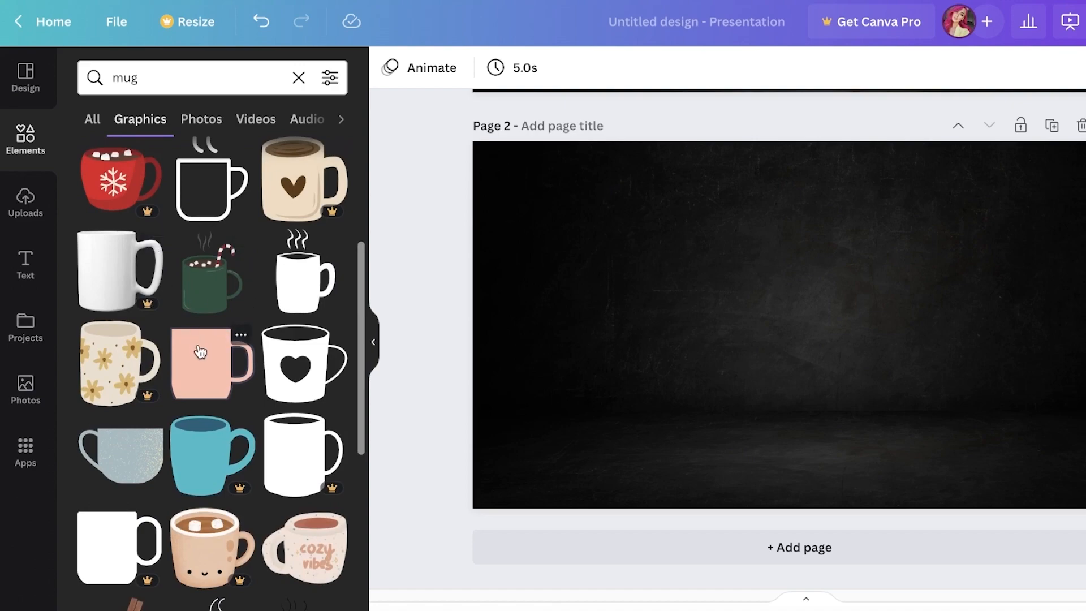
{"action": "scroll", "coordinate": [201, 352], "scroll_direction": "down", "scroll_amount": 7}
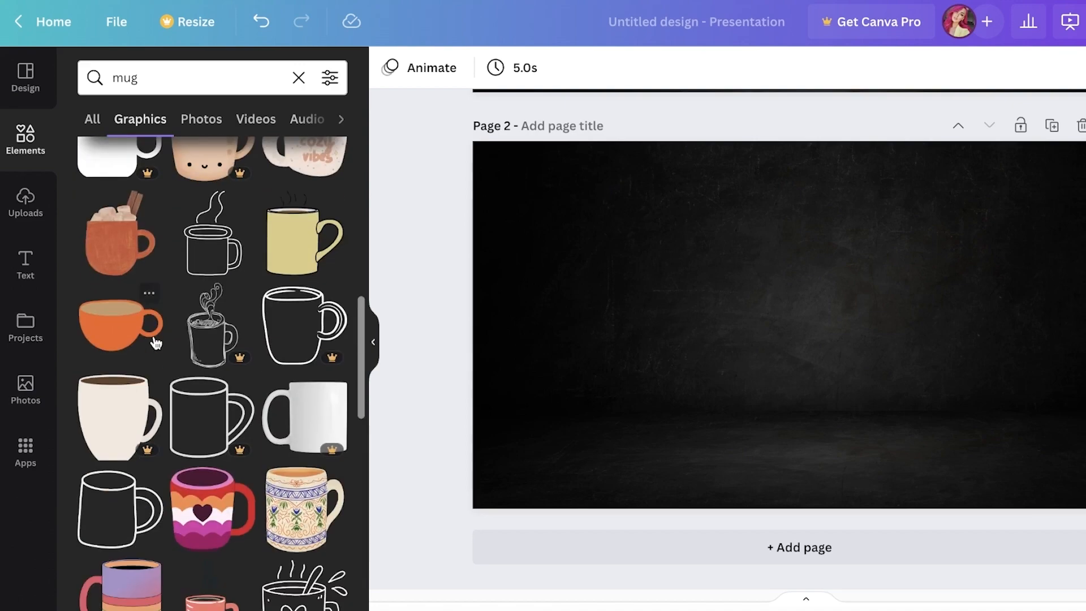
{"action": "scroll", "coordinate": [189, 358], "scroll_direction": "down", "scroll_amount": 4}
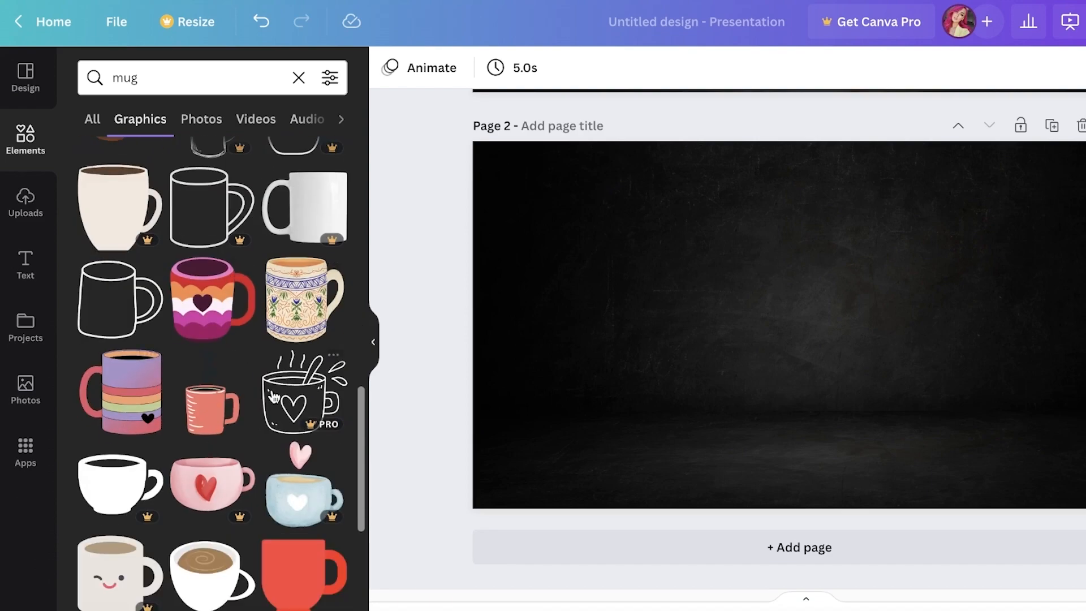
{"action": "scroll", "coordinate": [282, 393], "scroll_direction": "down", "scroll_amount": 5}
{"action": "scroll", "coordinate": [189, 332], "scroll_direction": "down", "scroll_amount": 10}
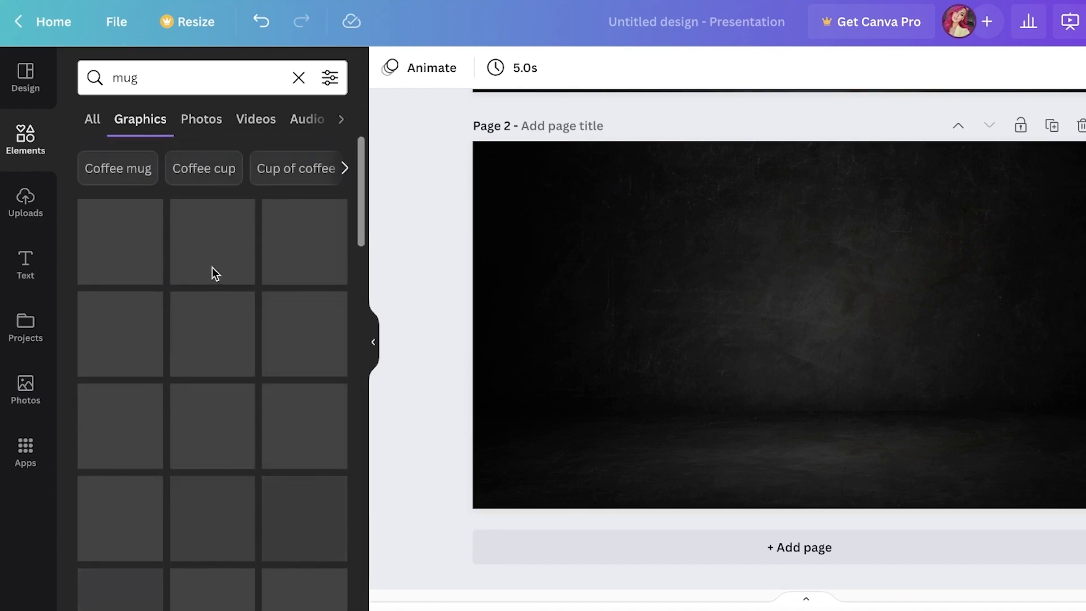
{"action": "scroll", "coordinate": [216, 290], "scroll_direction": "down", "scroll_amount": 1}
{"action": "left_click", "coordinate": [212, 553]}
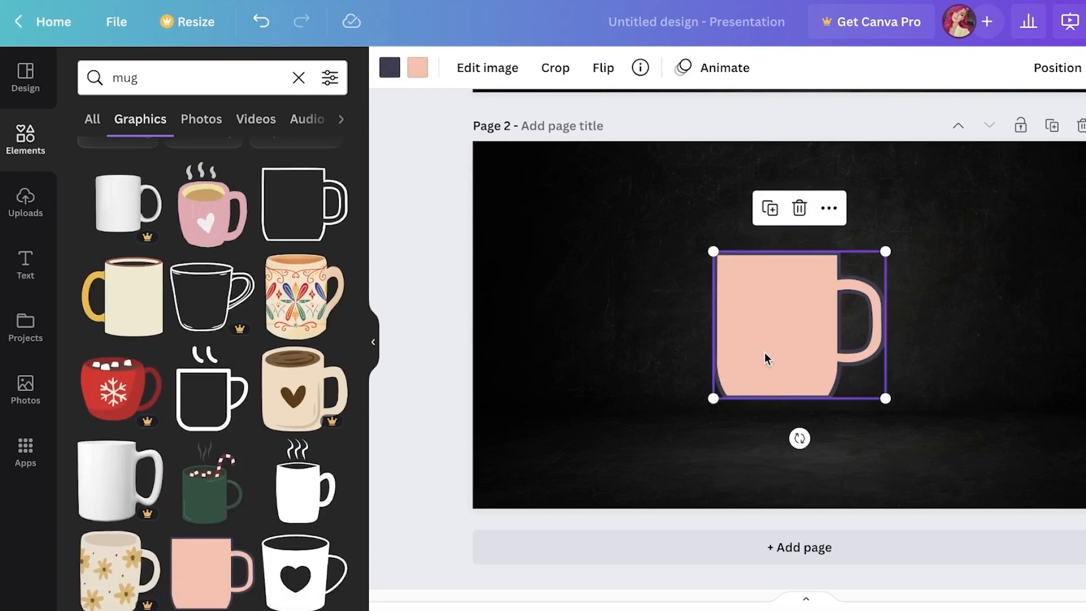
Compare white and black for the mug's pink fill and set it to white
{"action": "left_click", "coordinate": [415, 67]}
{"action": "left_click", "coordinate": [279, 163]}
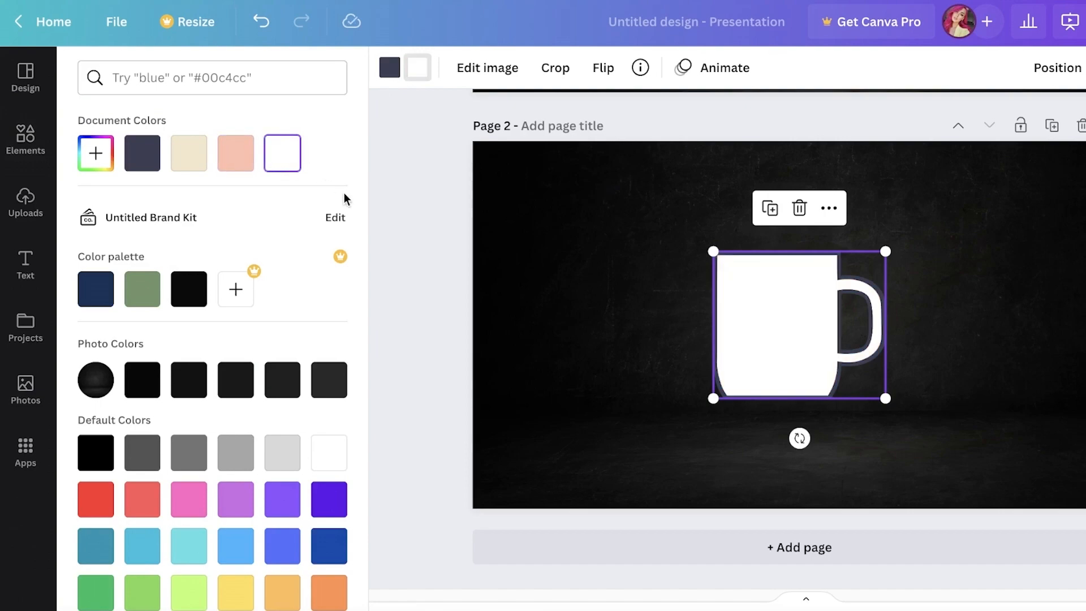
{"action": "left_click", "coordinate": [189, 289]}
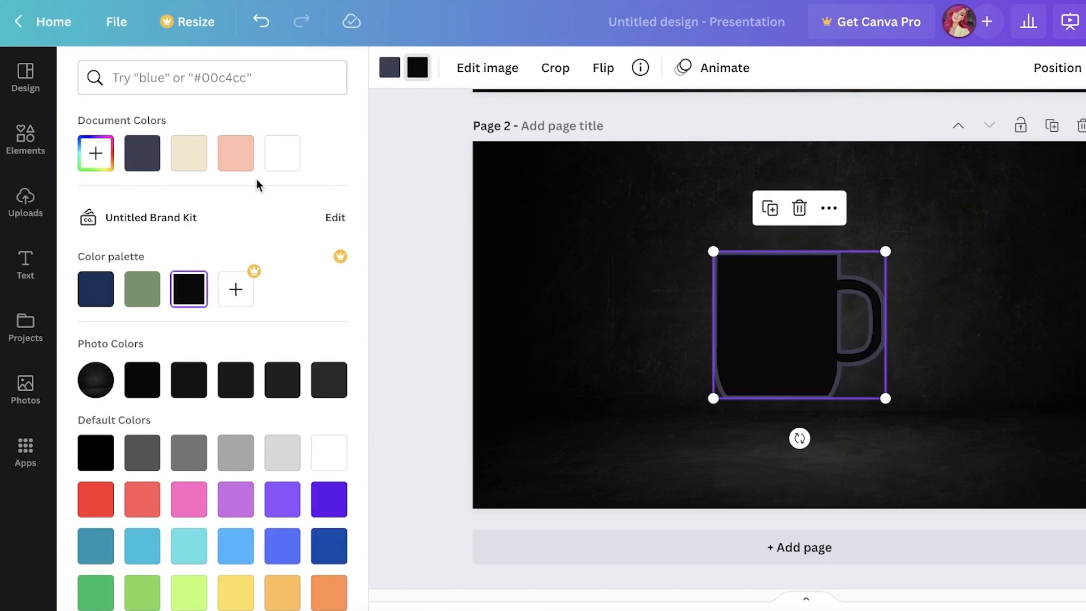
{"action": "left_click", "coordinate": [292, 165]}
Try gray and white for the mug's outline and set the outline color to black
{"action": "left_click", "coordinate": [388, 69]}
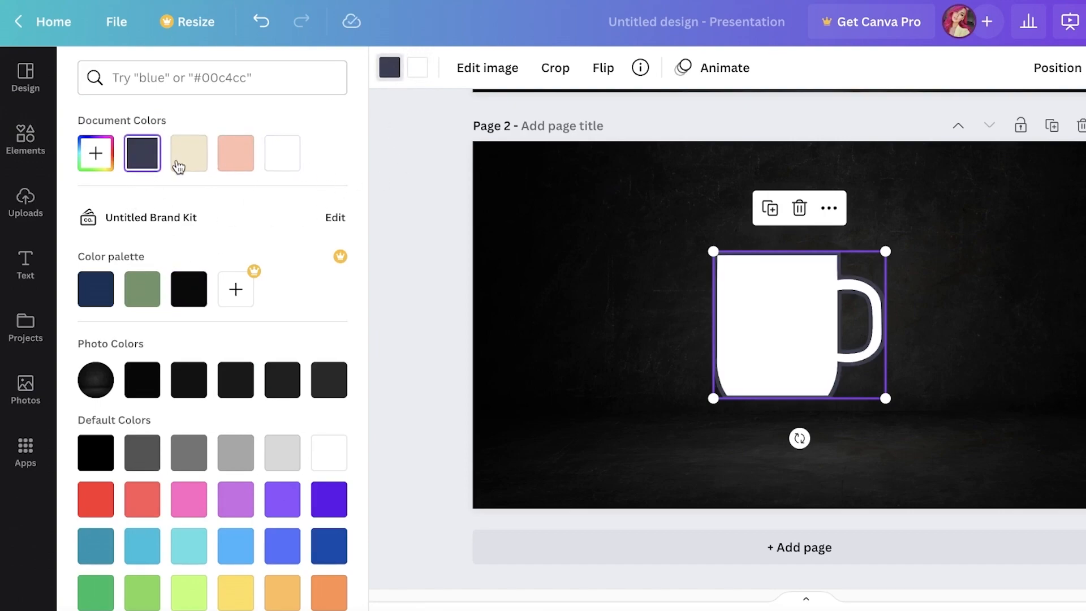
{"action": "left_click", "coordinate": [202, 289]}
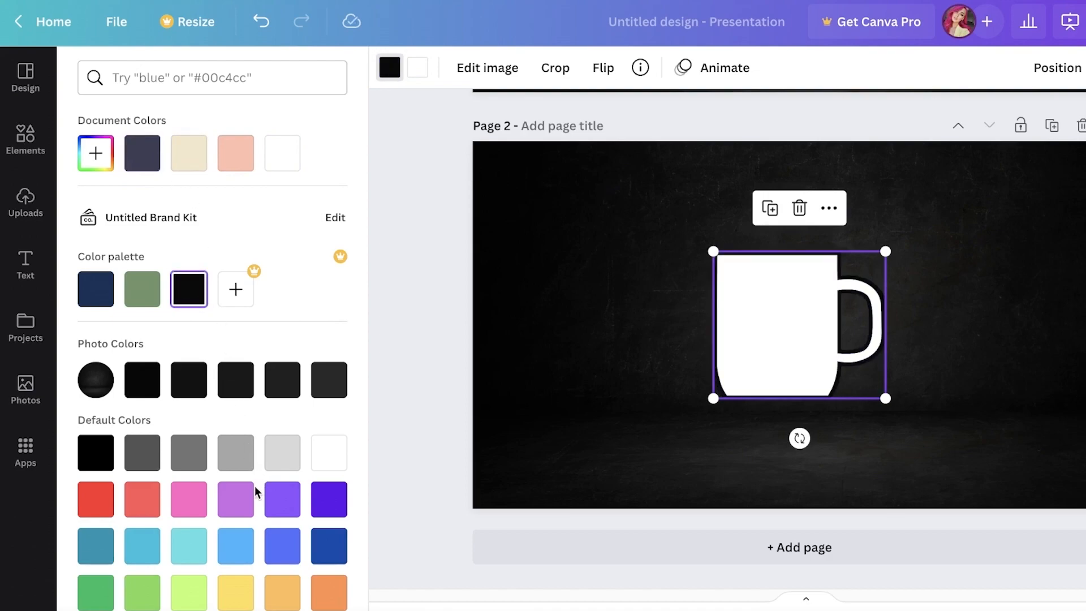
{"action": "left_click", "coordinate": [190, 459]}
{"action": "left_click", "coordinate": [240, 454]}
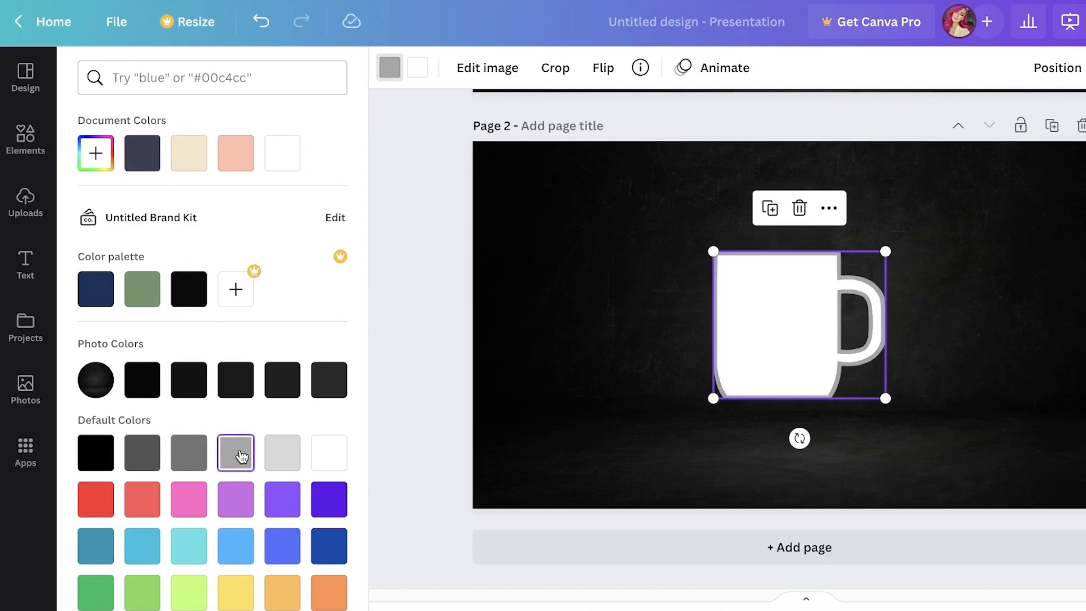
{"action": "left_click", "coordinate": [329, 456]}
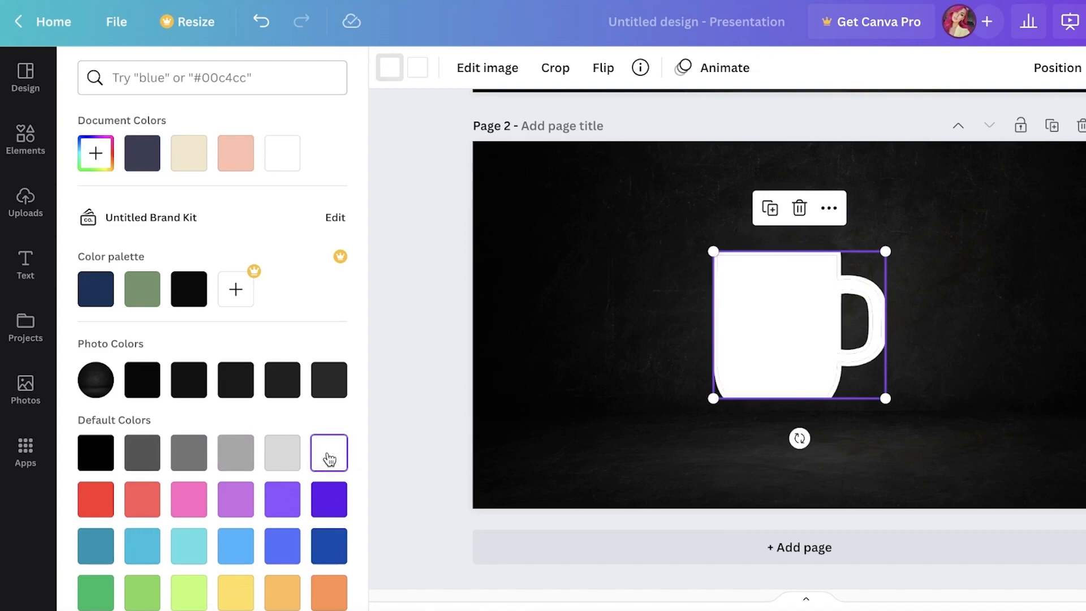
{"action": "left_click", "coordinate": [190, 288]}
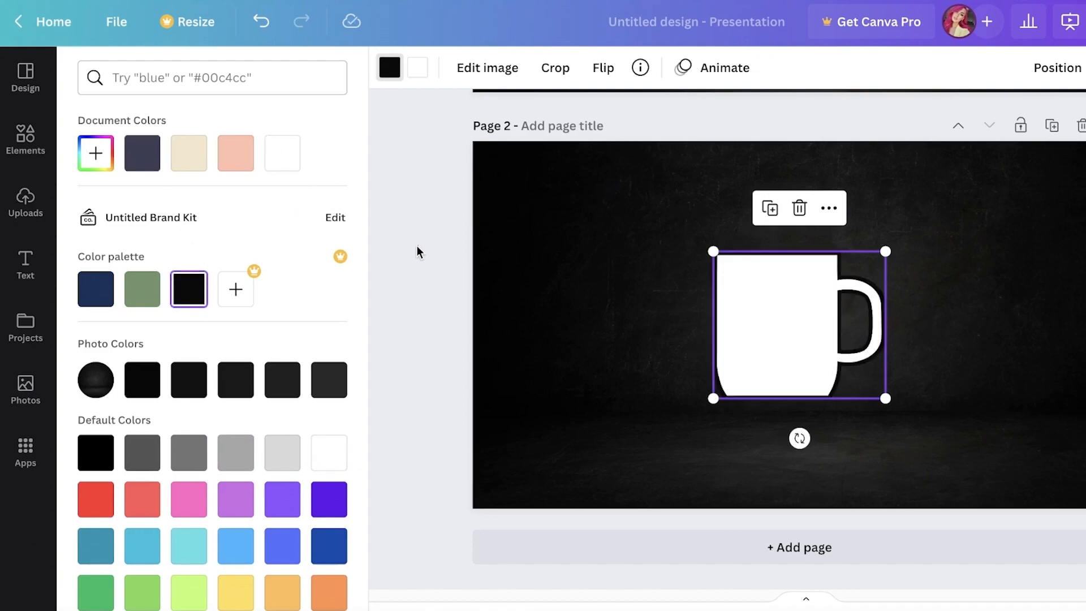
Delete the dark background photo from page 2 and position the mug to the right of the page's center
{"action": "left_click", "coordinate": [418, 252]}
{"action": "left_click", "coordinate": [939, 284]}
{"action": "mouse_move", "coordinate": [803, 315]}
{"action": "left_mouse_down"}
{"action": "mouse_move", "coordinate": [820, 332]}
{"action": "mouse_move", "coordinate": [822, 315]}
{"action": "mouse_move", "coordinate": [803, 315]}
{"action": "left_mouse_up"}
{"action": "left_click_drag", "start_coordinate": [720, 388], "coordinate": [823, 332]}
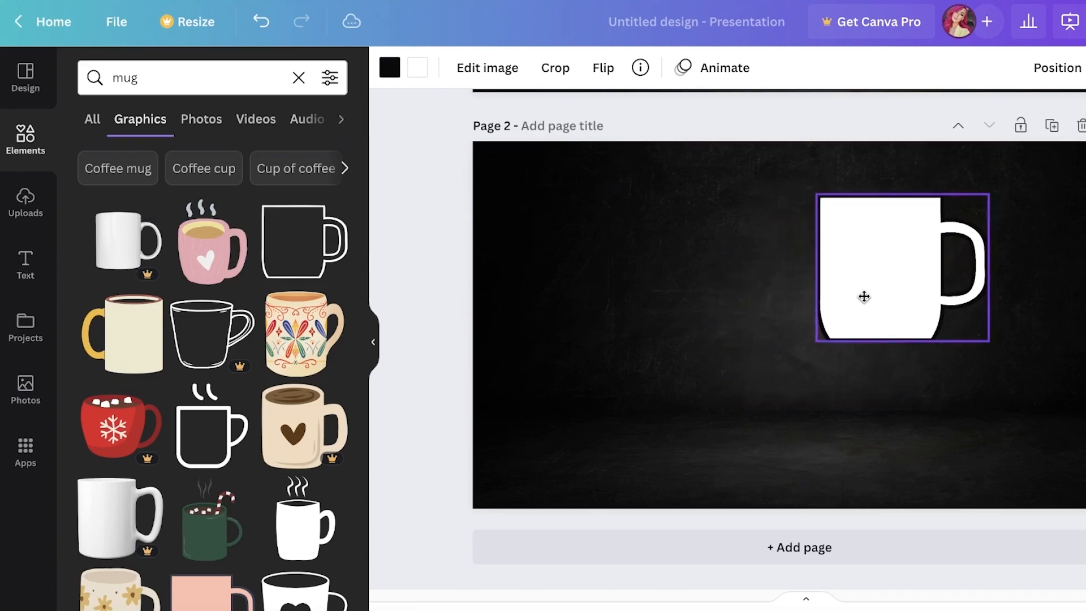
{"action": "left_click", "coordinate": [659, 338]}
{"action": "key", "text": "Delete"}
{"action": "left_click_drag", "start_coordinate": [983, 397], "coordinate": [912, 238]}
{"action": "left_click_drag", "start_coordinate": [912, 238], "coordinate": [903, 289]}
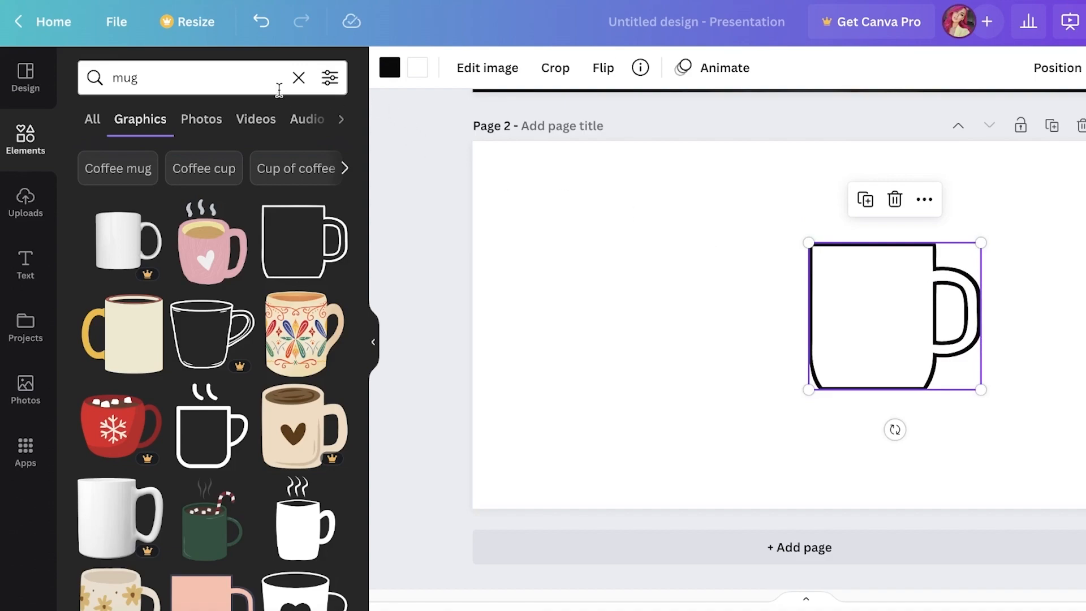
Search the elements for "coffee table" and browse the photo results for a suitable mug background
{"action": "left_click", "coordinate": [298, 77]}
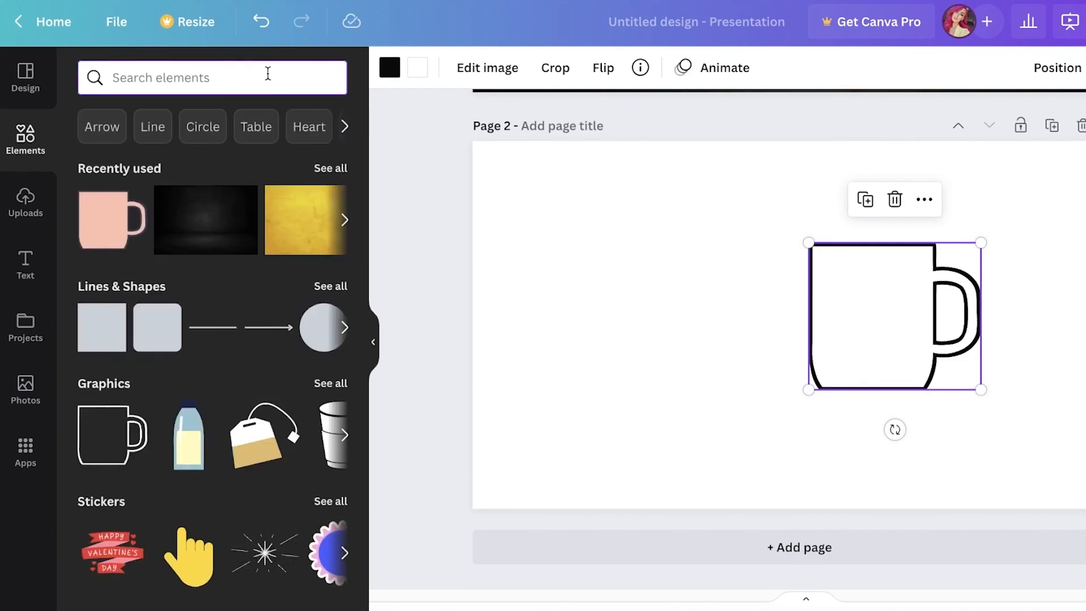
{"action": "type", "text": "coffee table"}
{"action": "key", "text": "Return"}
{"action": "left_click", "coordinate": [213, 119]}
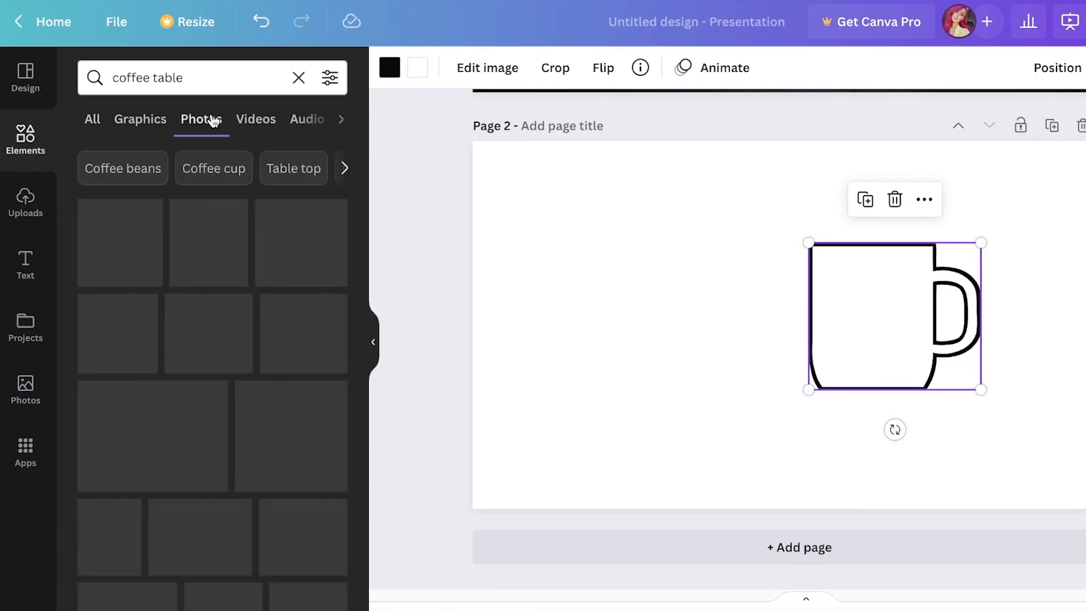
{"action": "scroll", "coordinate": [277, 317], "scroll_direction": "down", "scroll_amount": 1}
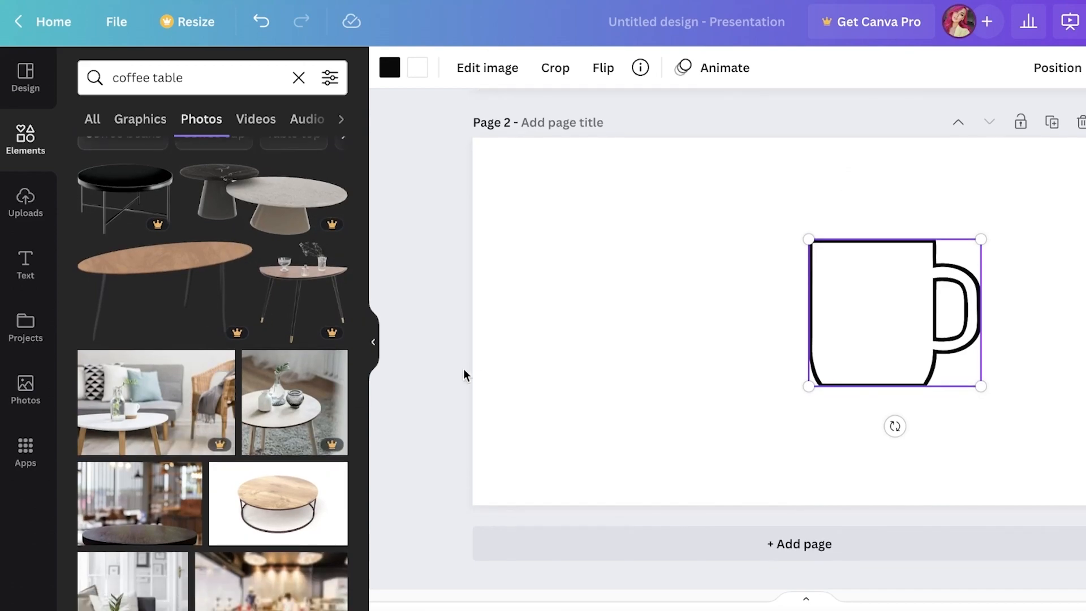
{"action": "scroll", "coordinate": [294, 372], "scroll_direction": "down", "scroll_amount": 5}
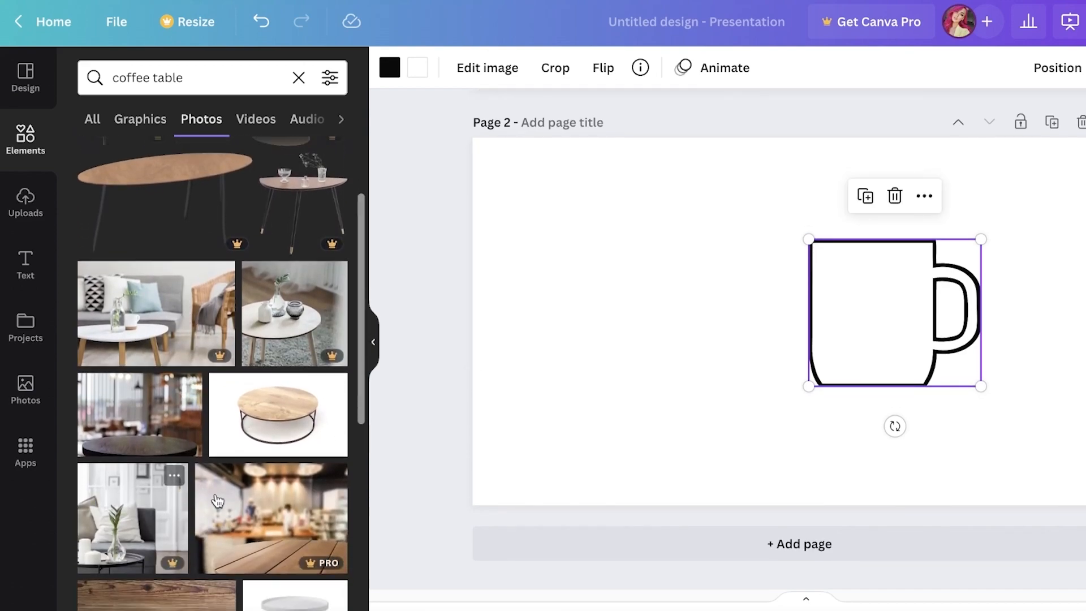
{"action": "scroll", "coordinate": [294, 372], "scroll_direction": "down", "scroll_amount": 7}
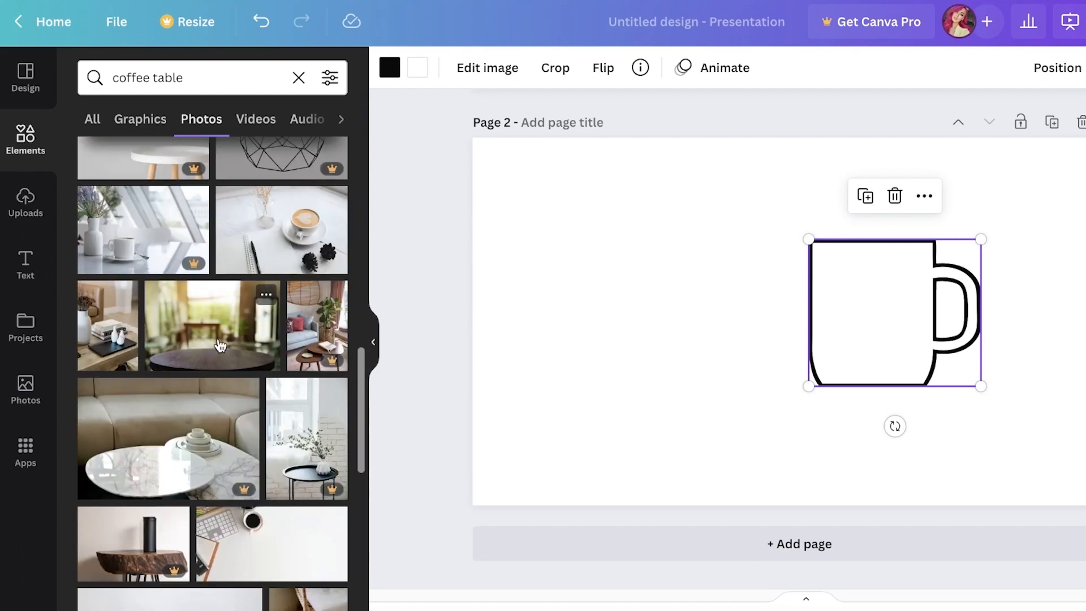
Try the wooden table photo with books and white vases as a background and remove it from the page
{"action": "left_click", "coordinate": [107, 338]}
{"action": "left_click_drag", "start_coordinate": [840, 325], "coordinate": [660, 256]}
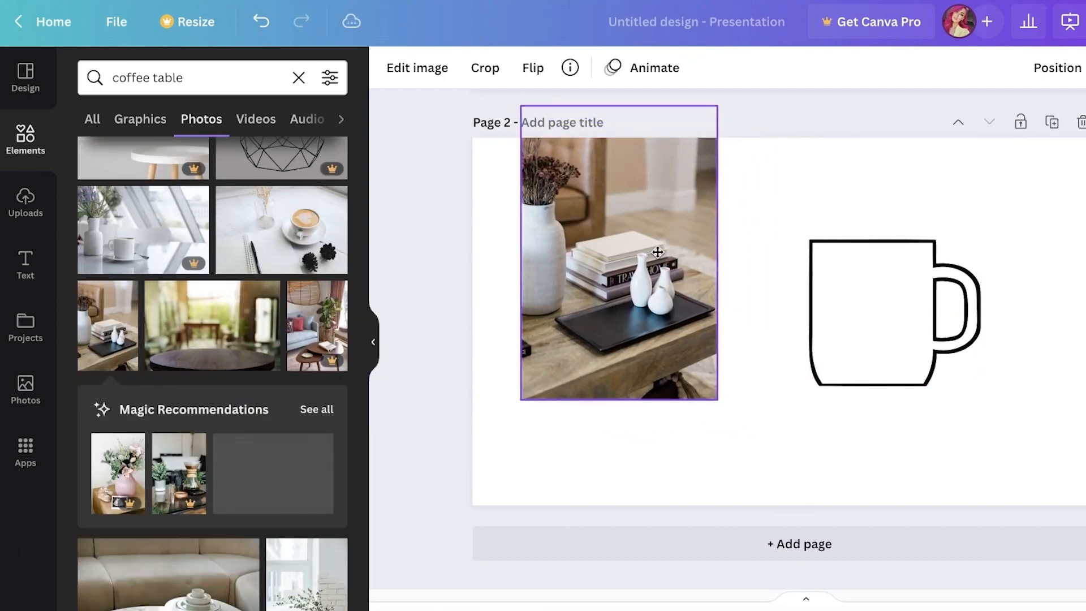
{"action": "key", "text": "Delete"}
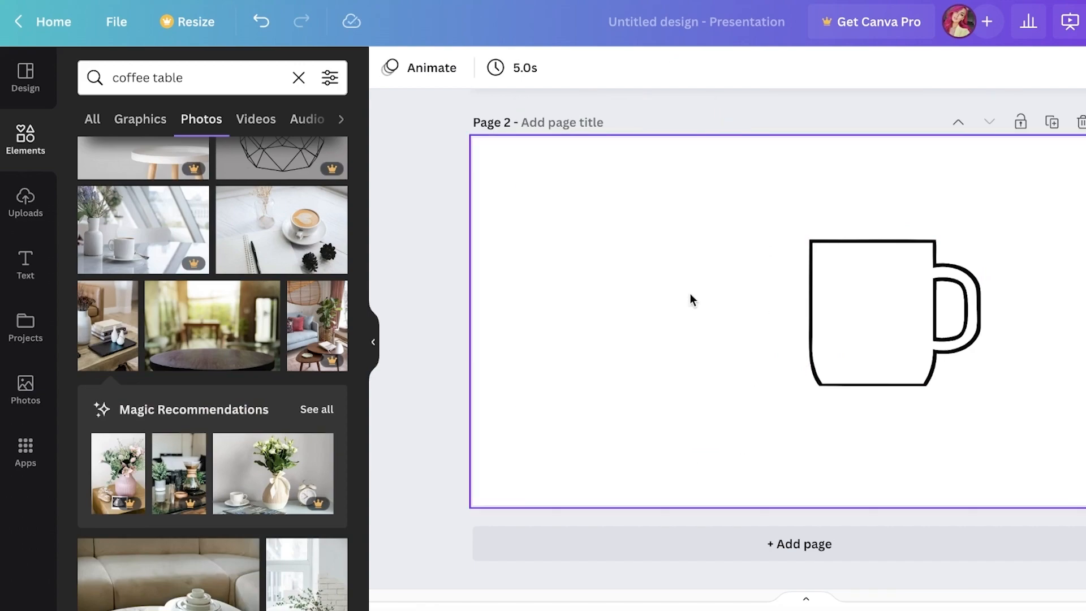
Cover page 2 with the blurred-room photo of a round dark wooden table, send it to the back, and place the mug on the tabletop
{"action": "left_click", "coordinate": [204, 335]}
{"action": "left_click_drag", "start_coordinate": [943, 406], "coordinate": [1083, 565]}
{"action": "left_click_drag", "start_coordinate": [906, 424], "coordinate": [844, 371]}
{"action": "right_click", "coordinate": [844, 371]}
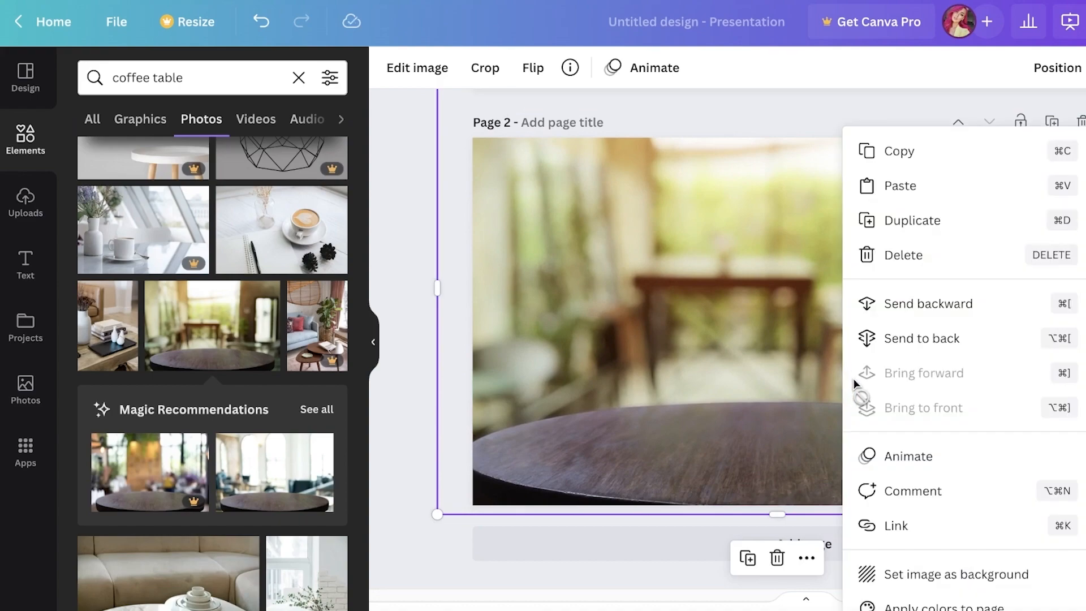
{"action": "left_click", "coordinate": [949, 339]}
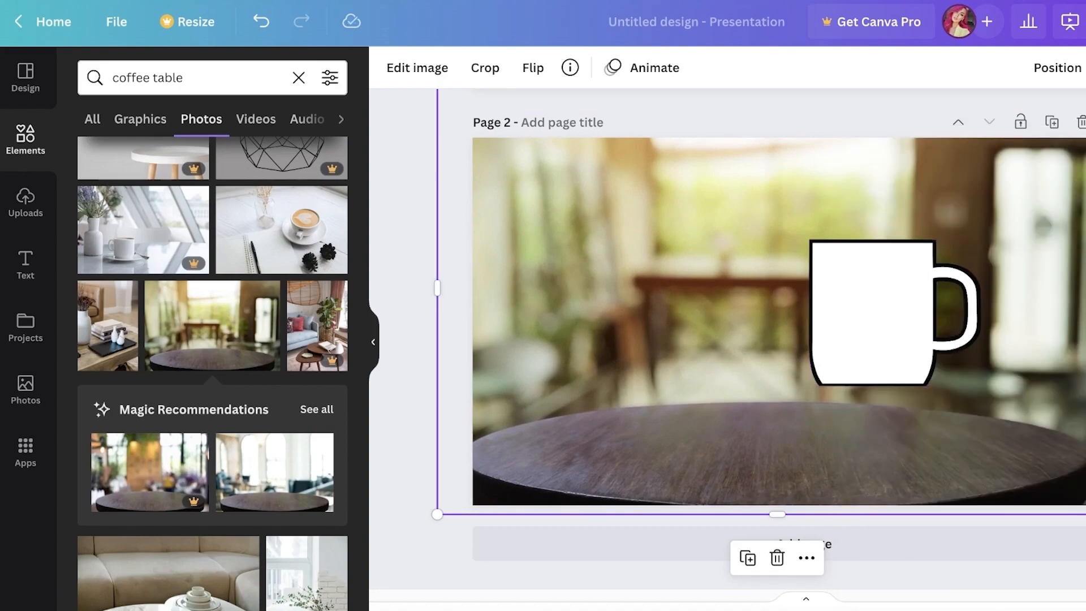
{"action": "left_click_drag", "start_coordinate": [880, 322], "coordinate": [922, 408]}
{"action": "scroll", "coordinate": [170, 283], "scroll_direction": "down", "scroll_amount": 3}
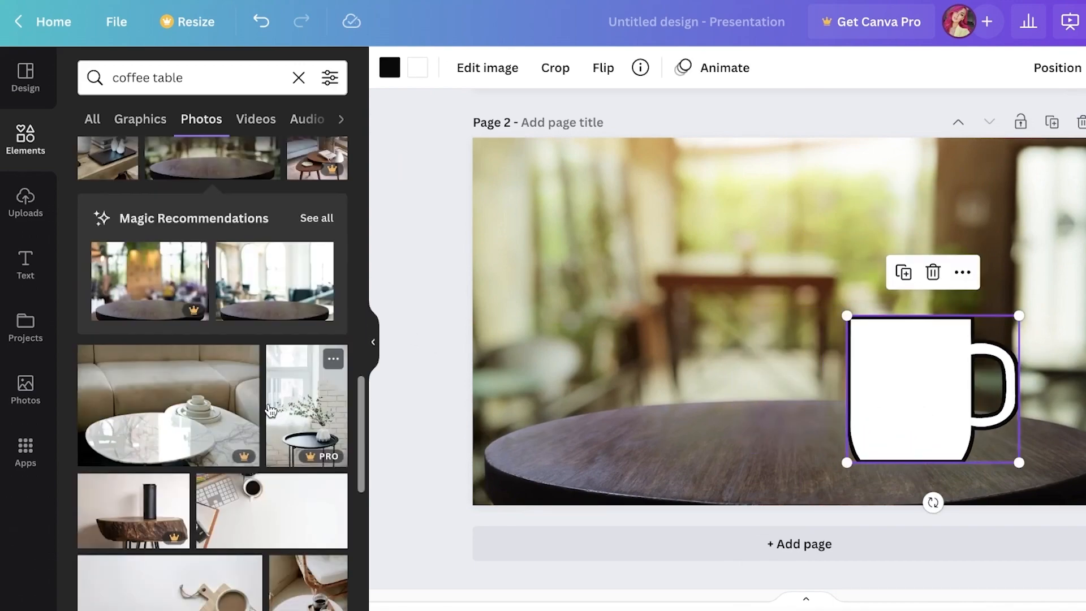
Add the uploaded "You are loved" bear artwork to page 2, shrink it, and center it on the white mug's body
{"action": "scroll", "coordinate": [155, 208], "scroll_direction": "down", "scroll_amount": 3}
{"action": "left_click", "coordinate": [21, 217]}
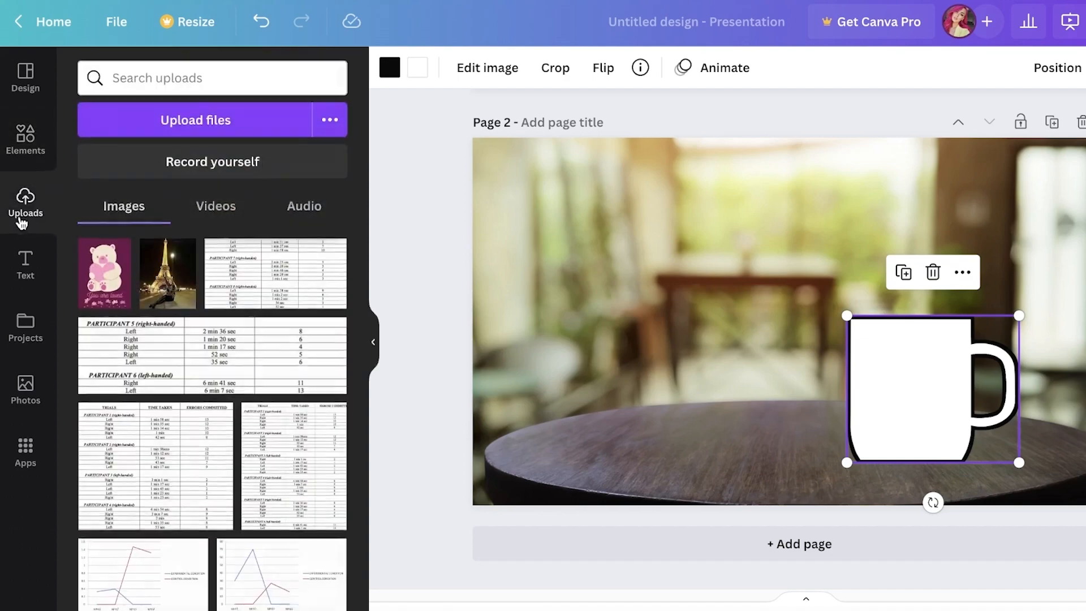
{"action": "left_click", "coordinate": [82, 279]}
{"action": "left_click_drag", "start_coordinate": [860, 344], "coordinate": [884, 427]}
{"action": "left_click_drag", "start_coordinate": [926, 378], "coordinate": [911, 386]}
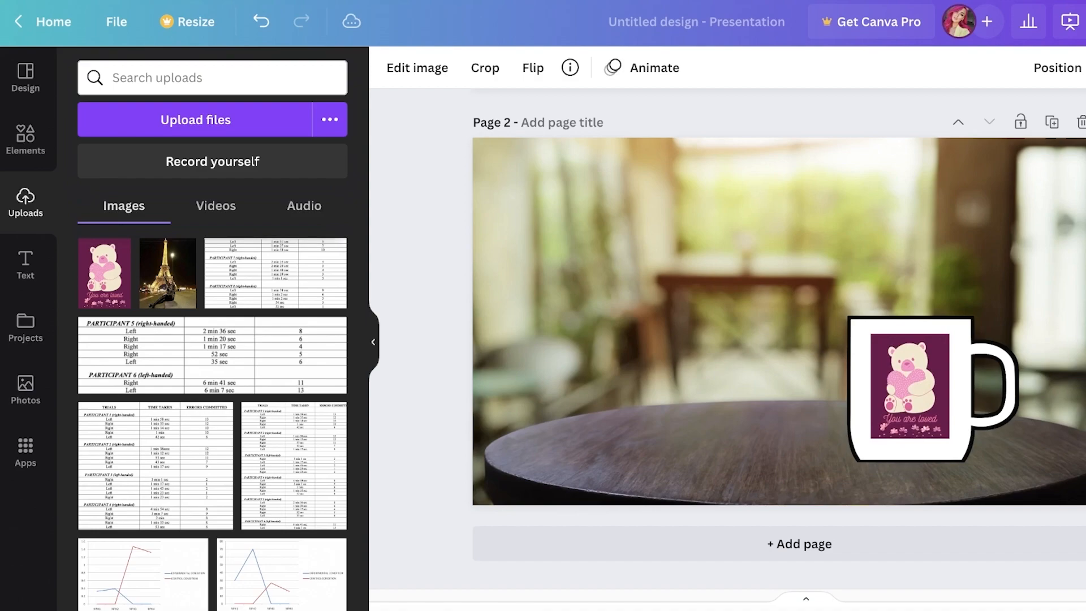
{"action": "left_click", "coordinate": [758, 272]}
{"action": "scroll", "coordinate": [758, 271], "scroll_direction": "up", "scroll_amount": 3}
{"action": "scroll", "coordinate": [758, 272], "scroll_direction": "down", "scroll_amount": 3}
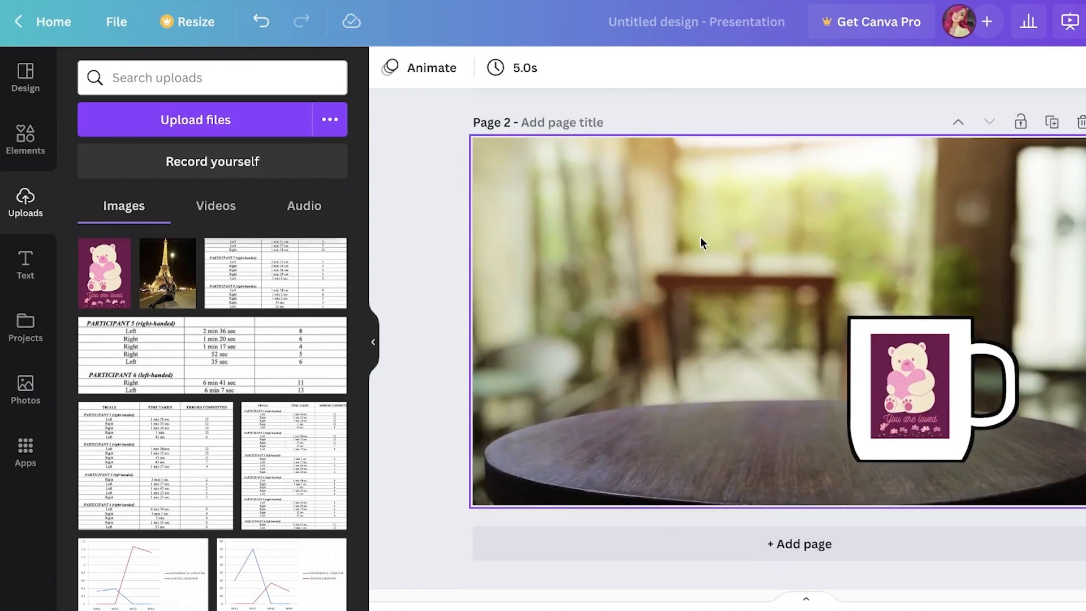
{"action": "scroll", "coordinate": [659, 249], "scroll_direction": "up", "scroll_amount": 5}
{"action": "scroll", "coordinate": [880, 376], "scroll_direction": "down", "scroll_amount": 5}
Search the elements for "coffee mug" and browse the graphics results for another mug design
{"action": "left_click", "coordinate": [25, 138]}
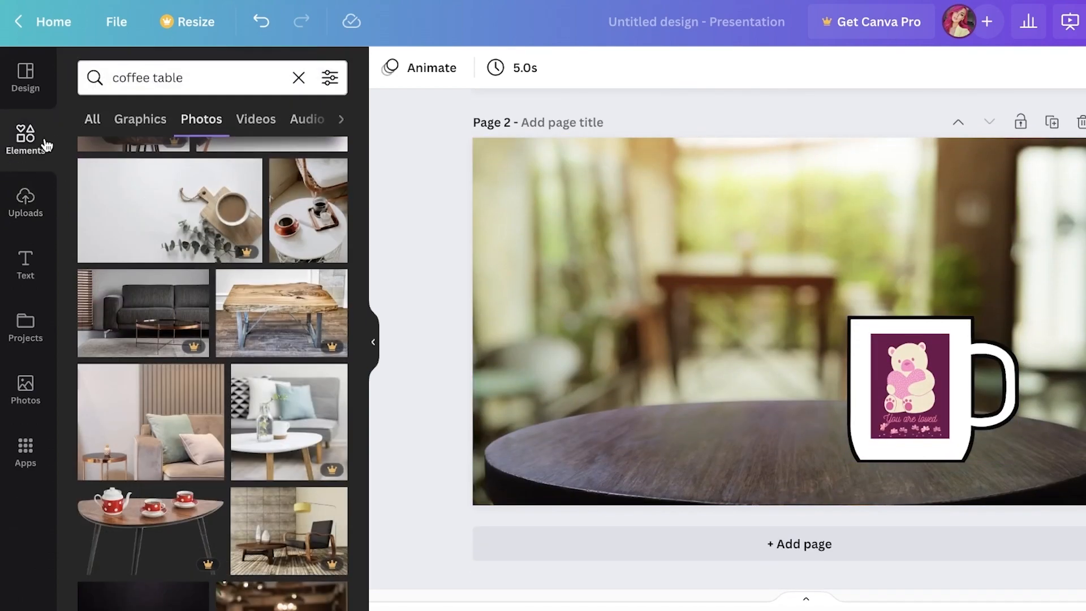
{"action": "left_click", "coordinate": [302, 77]}
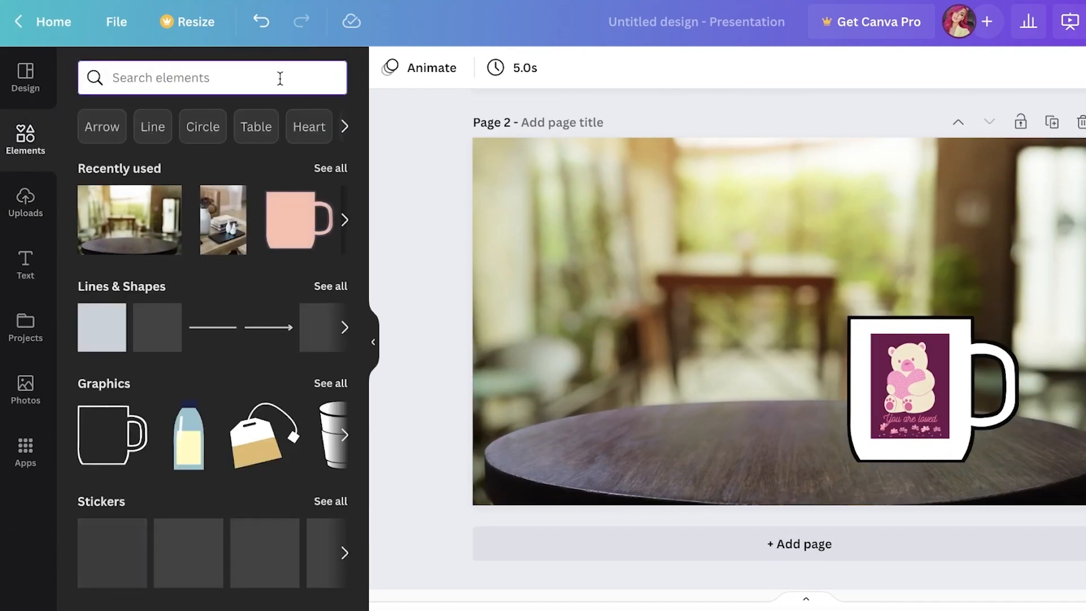
{"action": "type", "text": "coffee mug"}
{"action": "key", "text": "Return"}
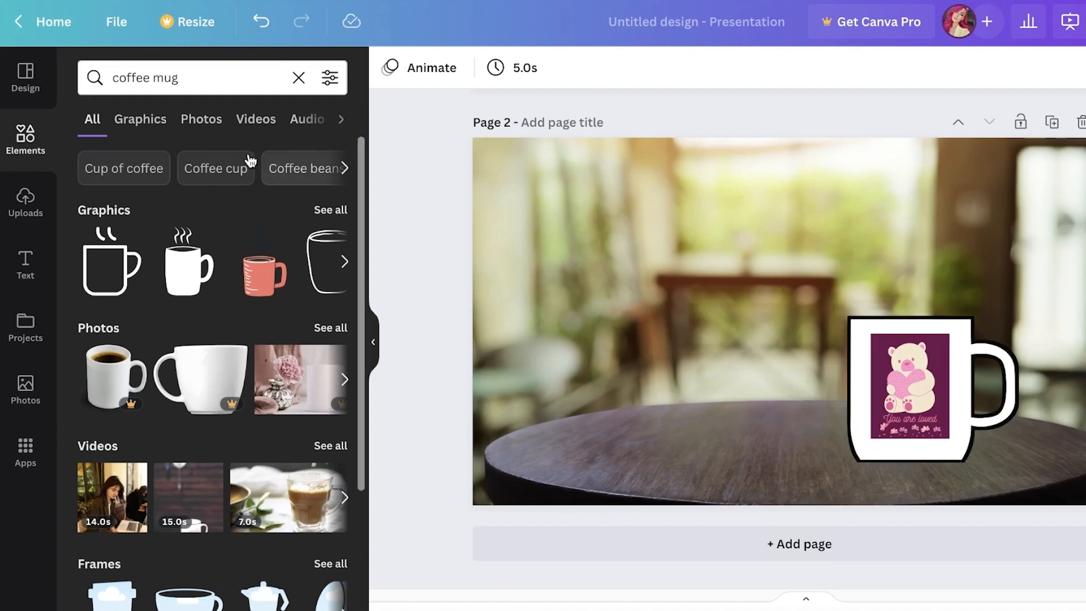
{"action": "left_click", "coordinate": [150, 121]}
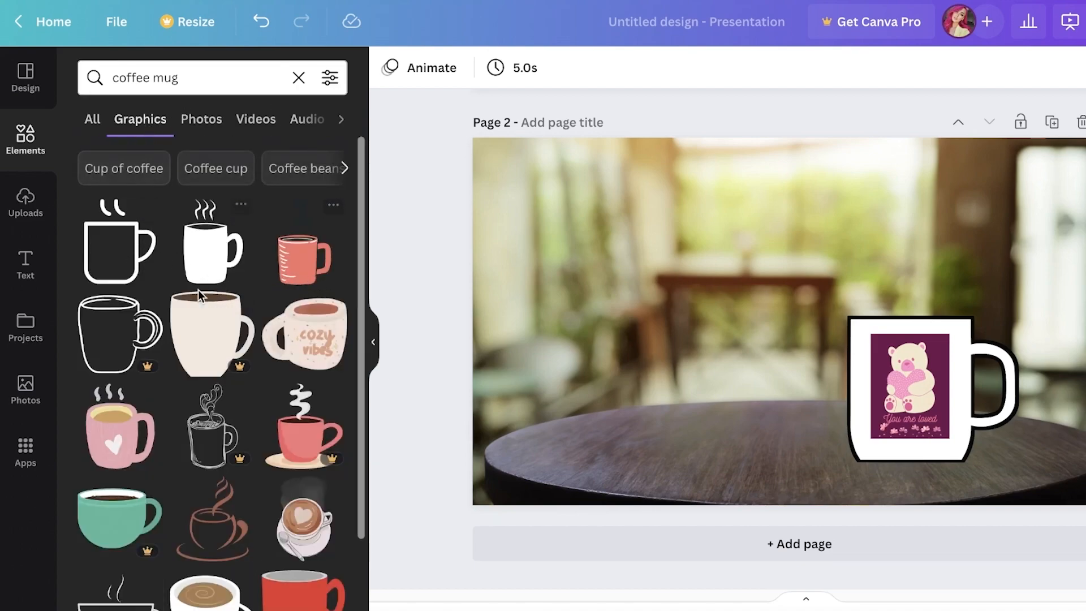
{"action": "scroll", "coordinate": [258, 286], "scroll_direction": "down", "scroll_amount": 2}
{"action": "scroll", "coordinate": [307, 276], "scroll_direction": "down", "scroll_amount": 3}
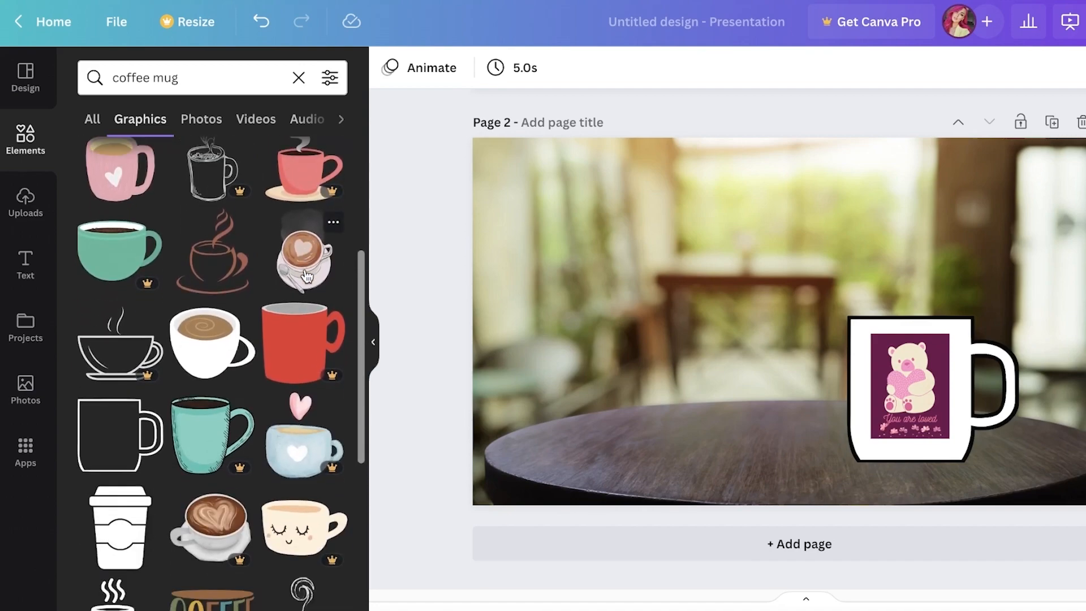
{"action": "scroll", "coordinate": [215, 298], "scroll_direction": "down", "scroll_amount": 2}
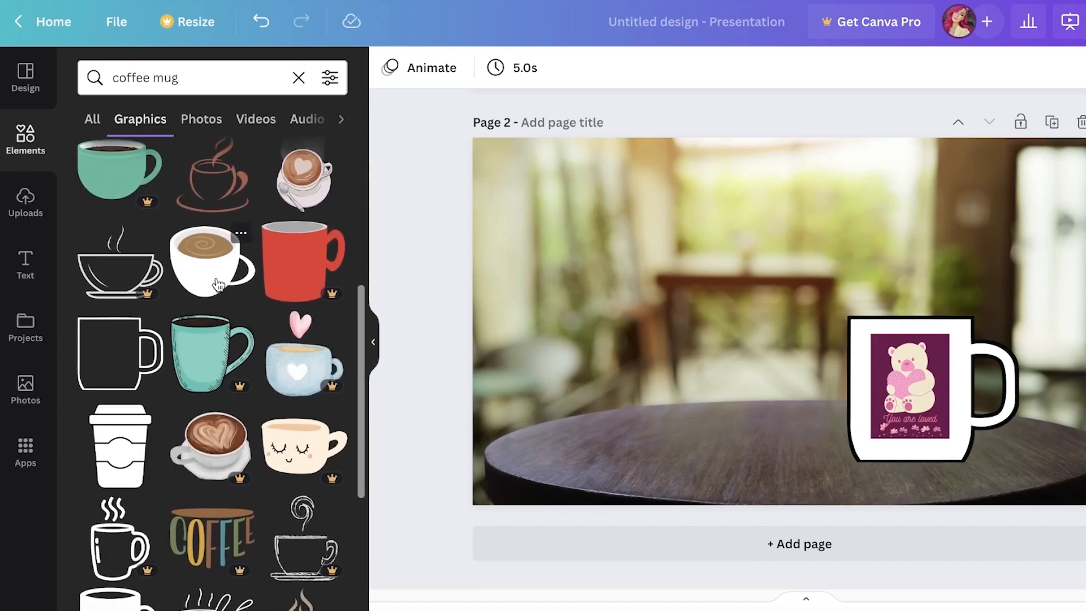
{"action": "scroll", "coordinate": [217, 285], "scroll_direction": "down", "scroll_amount": 4}
{"action": "scroll", "coordinate": [220, 308], "scroll_direction": "down", "scroll_amount": 3}
{"action": "scroll", "coordinate": [217, 320], "scroll_direction": "down", "scroll_amount": 8}
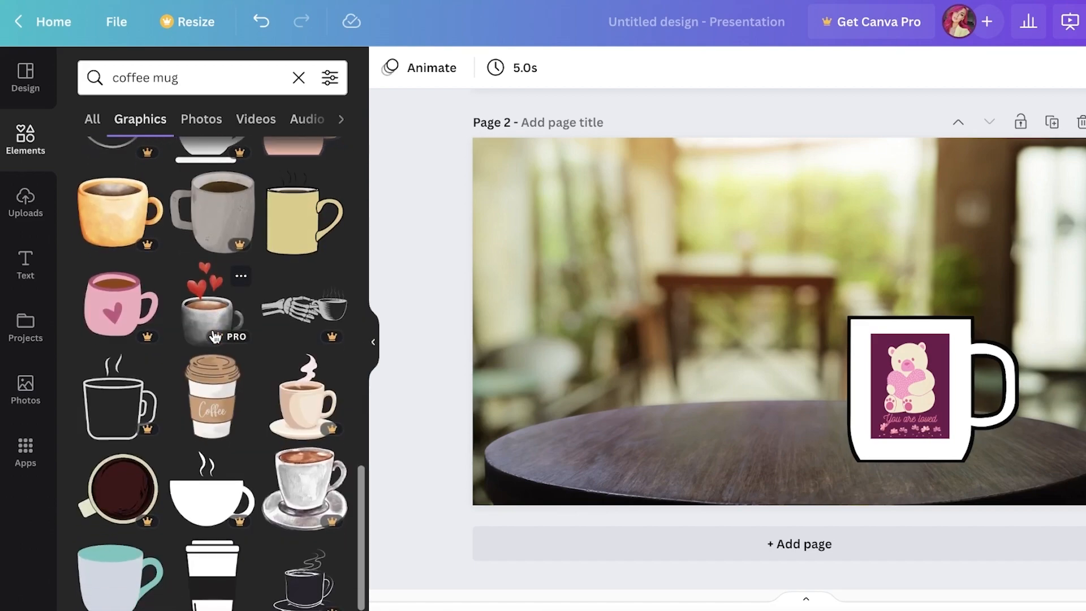
Try the yellow steaming mug graphic at a smaller size beside the white mug on page 2, and delete it
{"action": "left_click", "coordinate": [298, 232]}
{"action": "left_click_drag", "start_coordinate": [734, 356], "coordinate": [686, 339]}
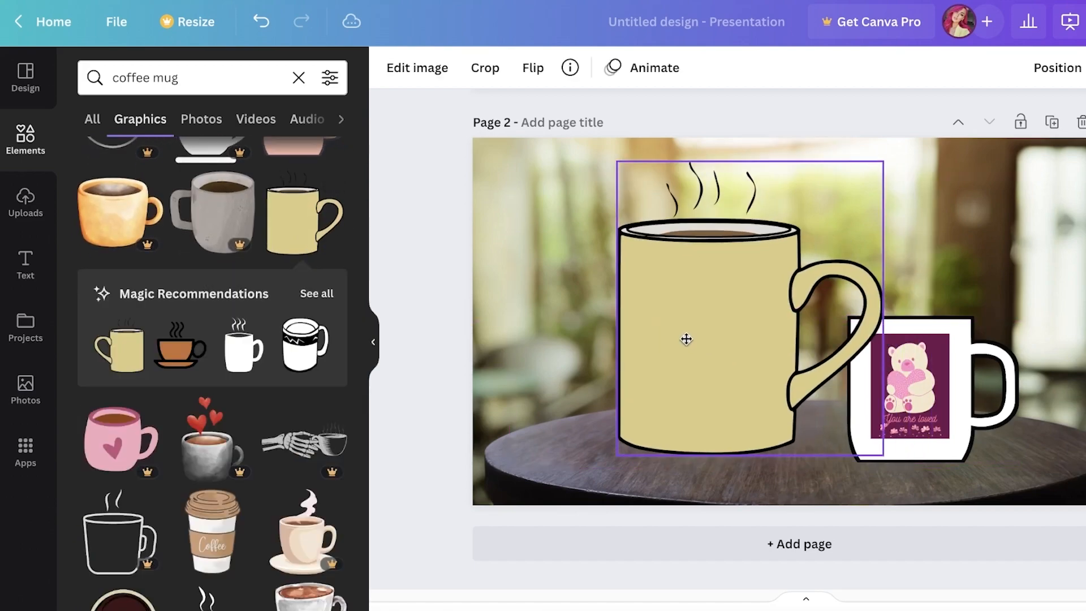
{"action": "left_click_drag", "start_coordinate": [874, 452], "coordinate": [756, 468]}
{"action": "key", "text": "Delete"}
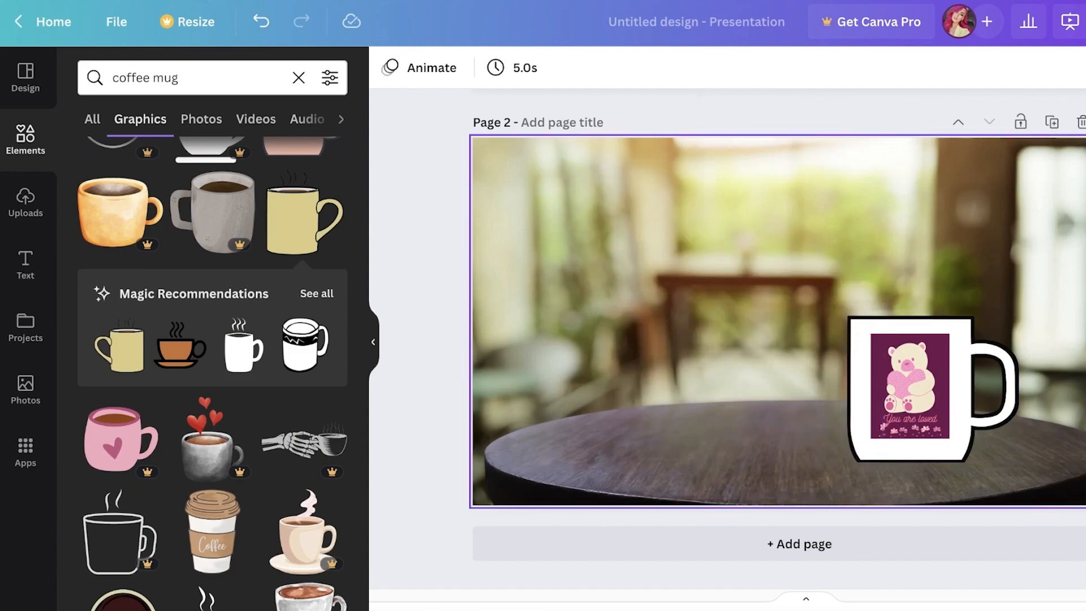
Review the T-shirt mockup on page 1 and the mug mockup on page 2
{"action": "scroll", "coordinate": [970, 347], "scroll_direction": "up", "scroll_amount": 2}
{"action": "scroll", "coordinate": [779, 339], "scroll_direction": "up", "scroll_amount": 4}
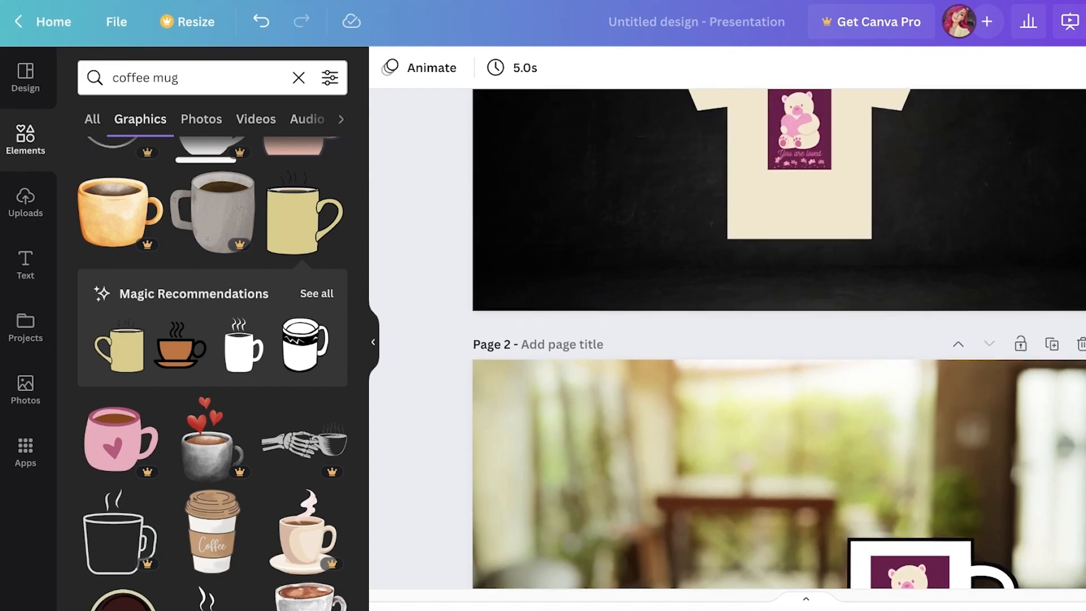
{"action": "scroll", "coordinate": [779, 339], "scroll_direction": "down", "scroll_amount": 5}
{"action": "scroll", "coordinate": [779, 340], "scroll_direction": "up", "scroll_amount": 7}
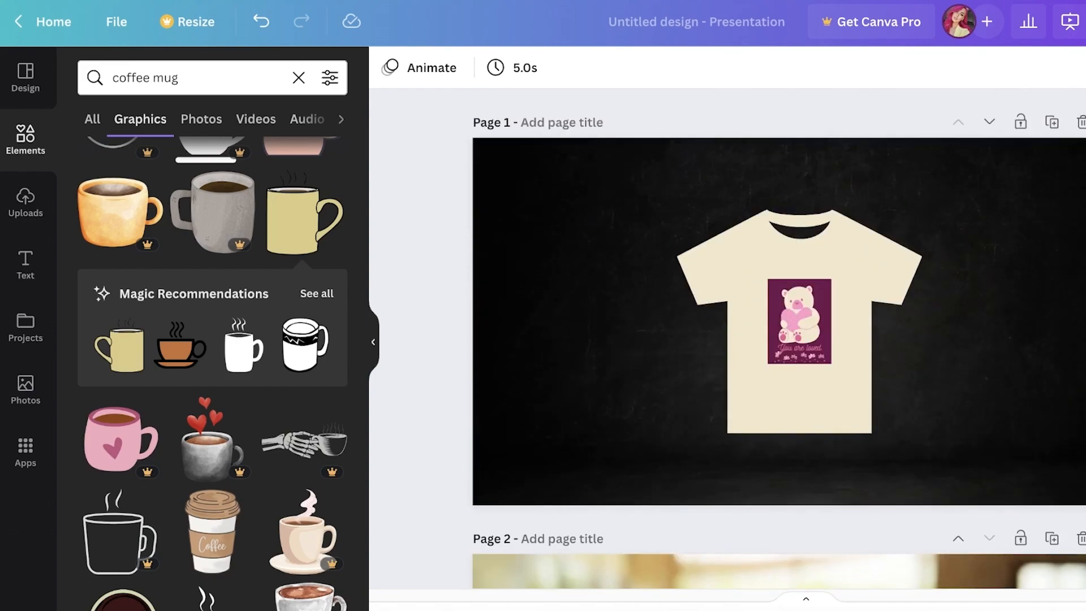
{"action": "scroll", "coordinate": [778, 339], "scroll_direction": "down", "scroll_amount": 5}
{"action": "scroll", "coordinate": [779, 340], "scroll_direction": "up", "scroll_amount": 4}
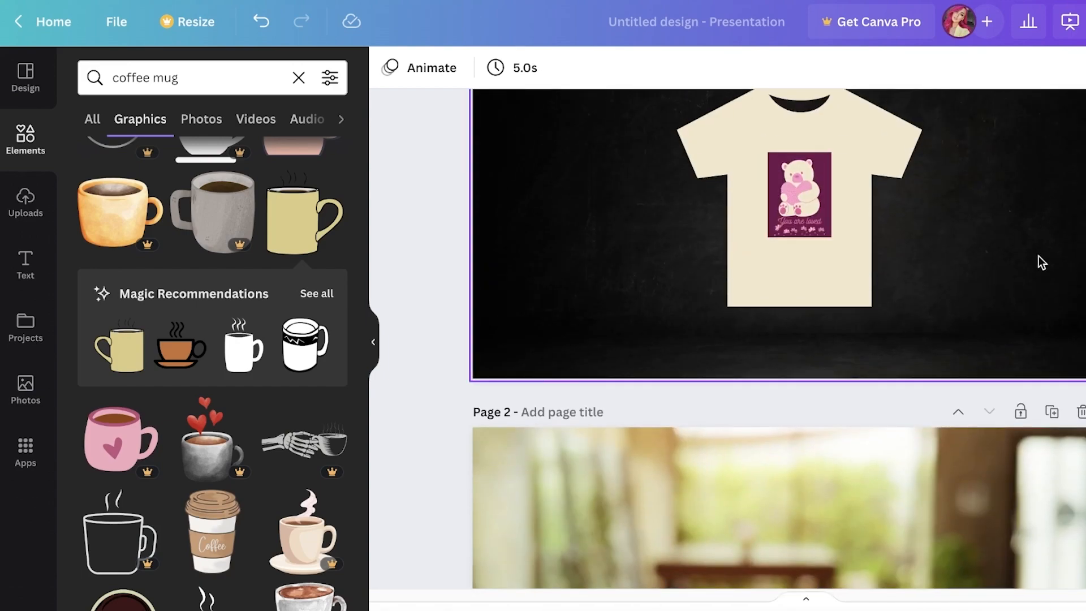
{"action": "scroll", "coordinate": [778, 339], "scroll_direction": "up", "scroll_amount": 3}
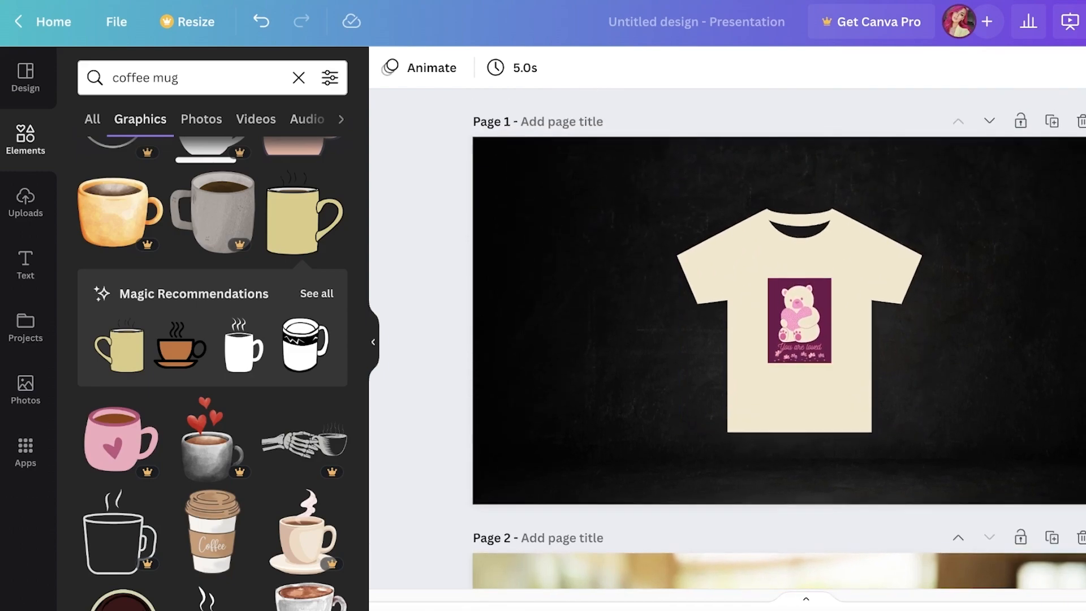
{"action": "scroll", "coordinate": [779, 339], "scroll_direction": "down", "scroll_amount": 4}
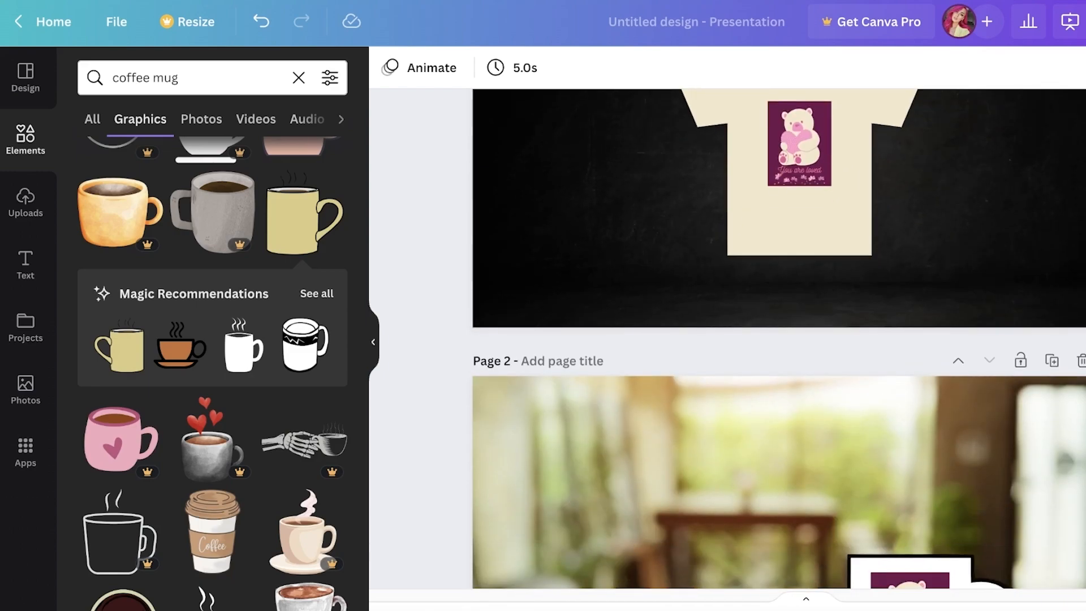